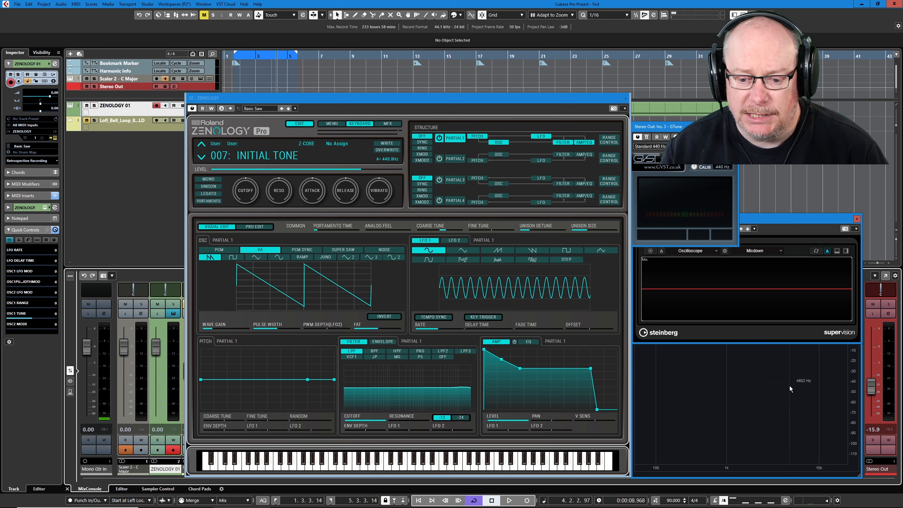
Raise the Stereo Out level to -12.4 and lower Partial 1's low-pass filter cutoff to 637.
drag(874, 390, 871, 374)
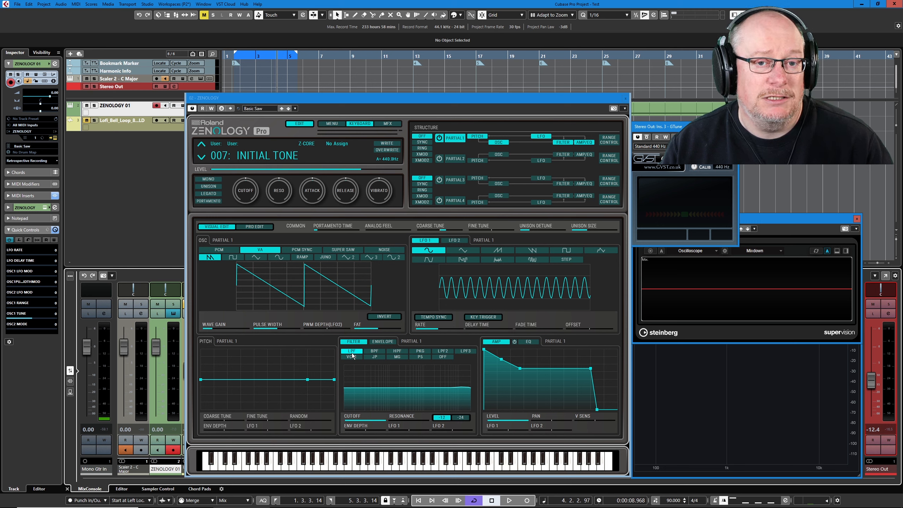
mouse_move(428, 400)
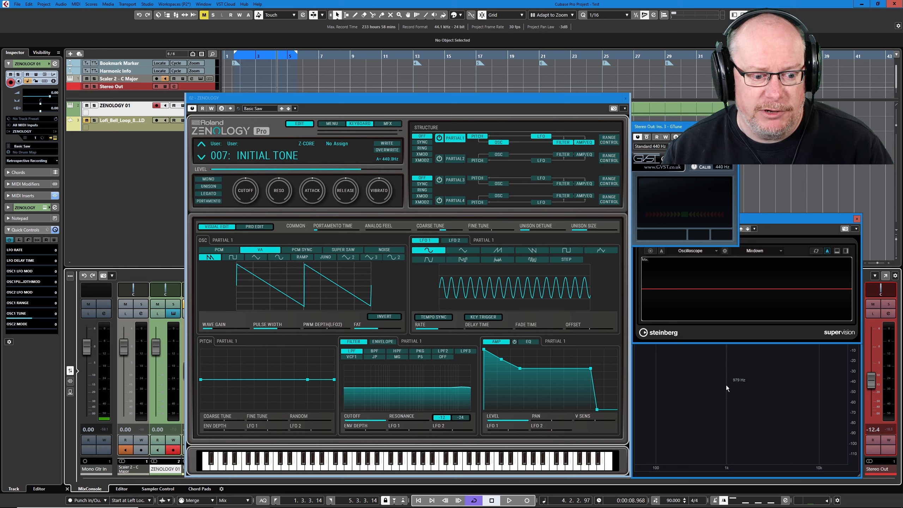
click(466, 391)
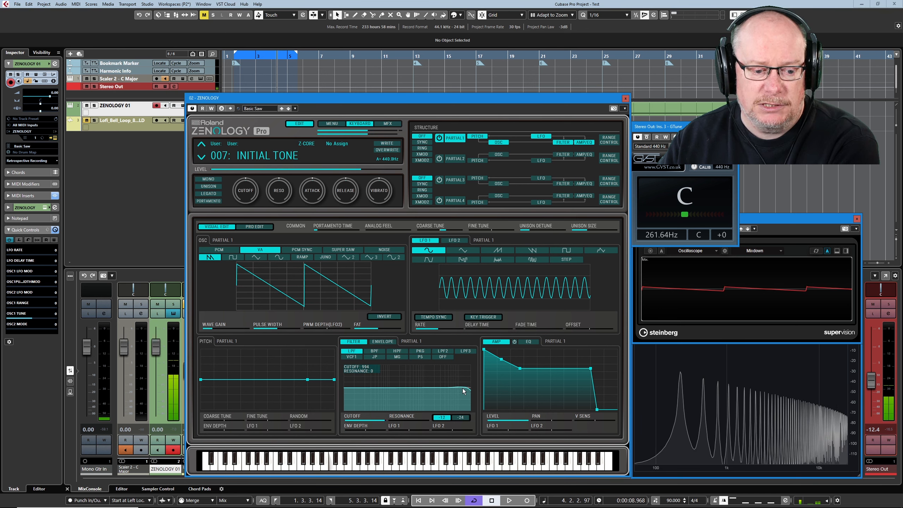
drag(466, 390, 395, 391)
drag(361, 422, 374, 426)
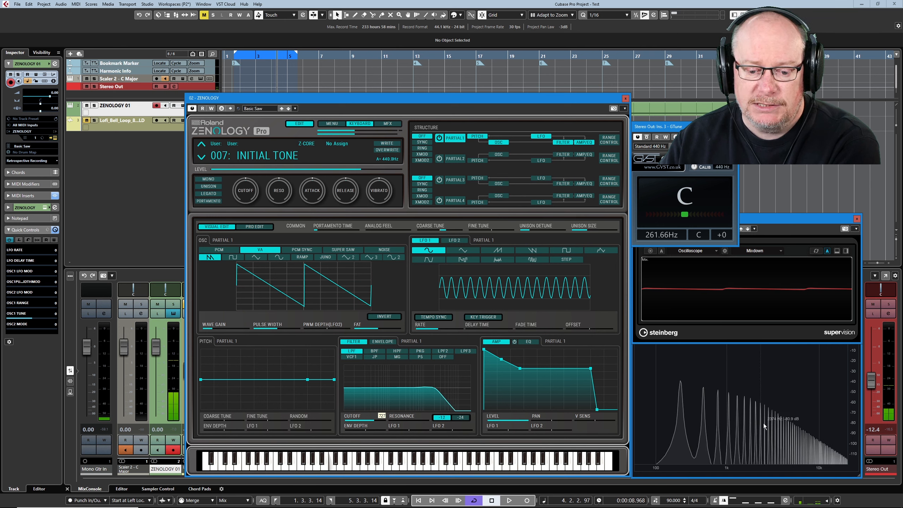
mouse_move(432, 394)
mouse_down()
mouse_move(464, 395)
mouse_move(417, 394)
mouse_up()
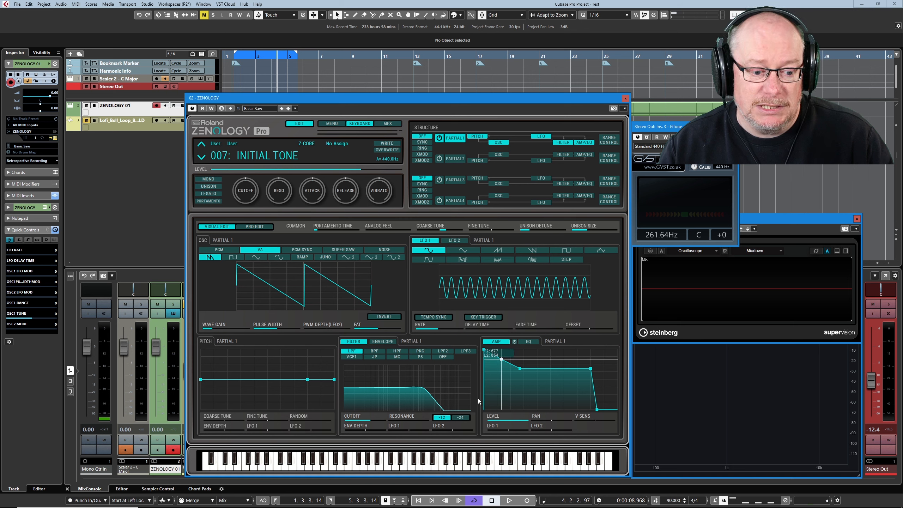
Try the -24 slope on Partial 1's low-pass filter, returning it to -12.
mouse_move(426, 387)
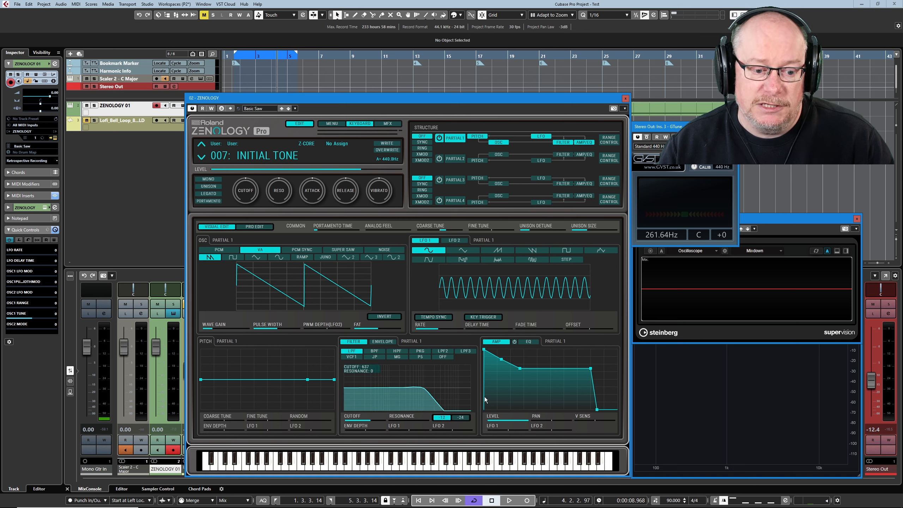
click(462, 419)
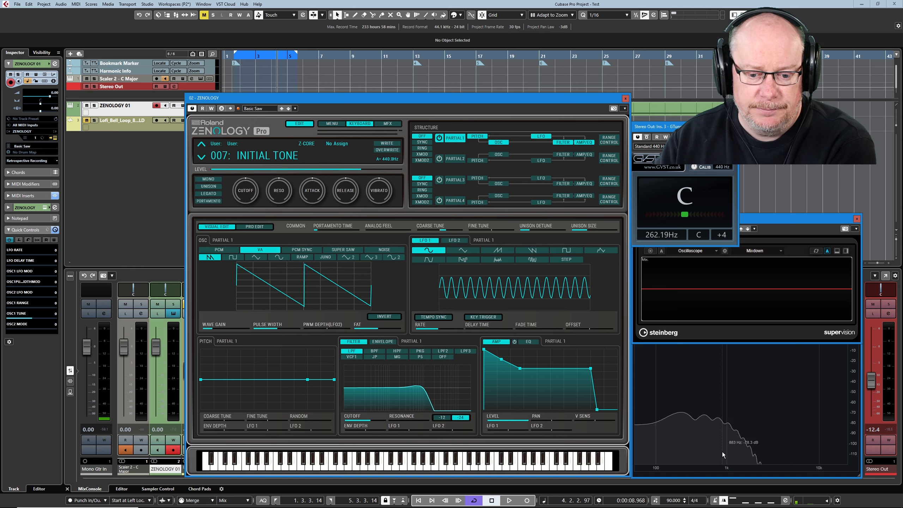
click(443, 419)
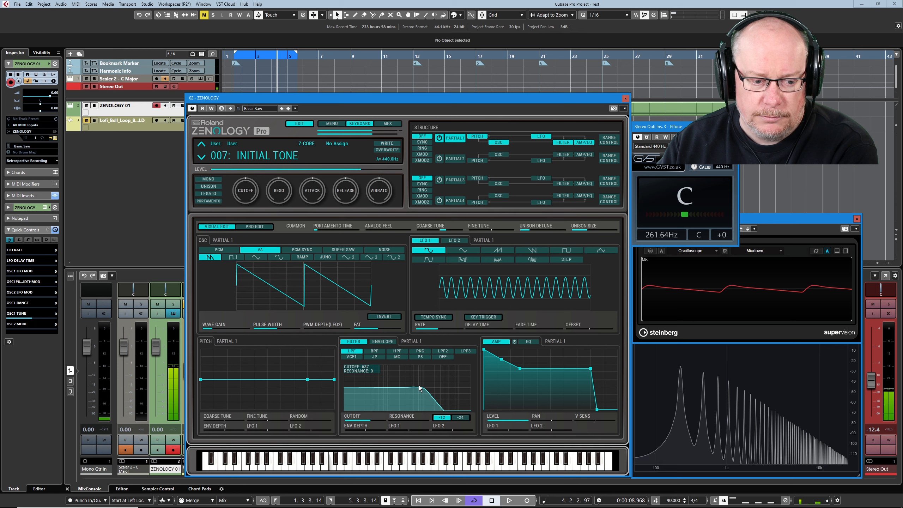
Lower the Stereo Out level to -16.1 and raise the low-pass filter to cutoff 866 and resonance 1023.
drag(419, 388, 433, 376)
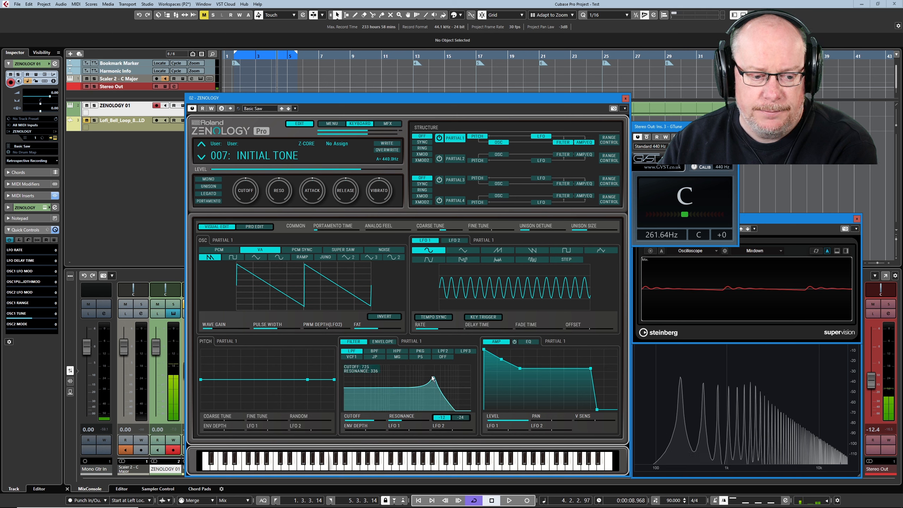
drag(433, 377, 435, 374)
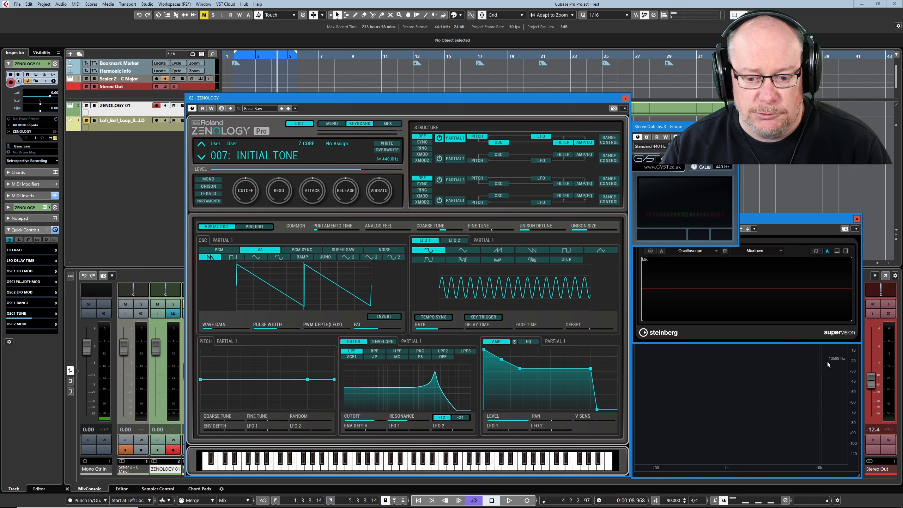
drag(871, 379, 871, 390)
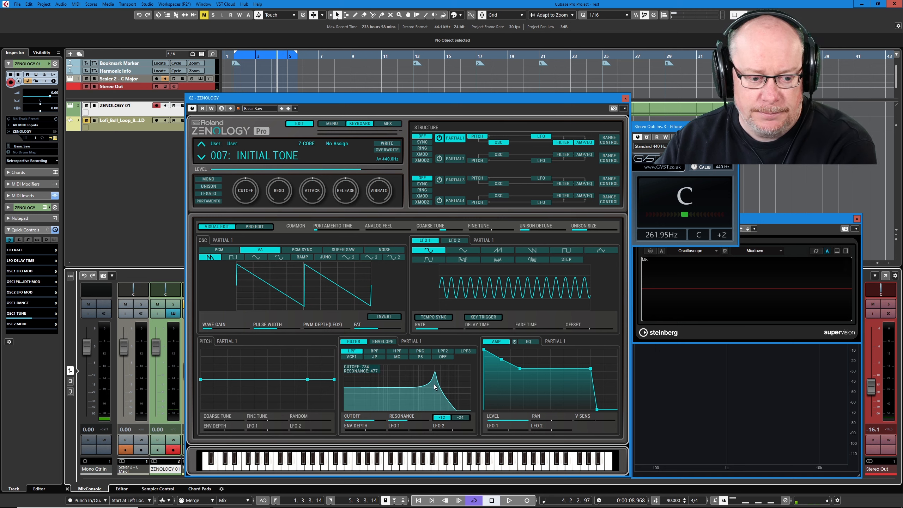
mouse_move(436, 381)
mouse_down()
mouse_move(442, 352)
mouse_move(457, 345)
mouse_move(452, 338)
mouse_up()
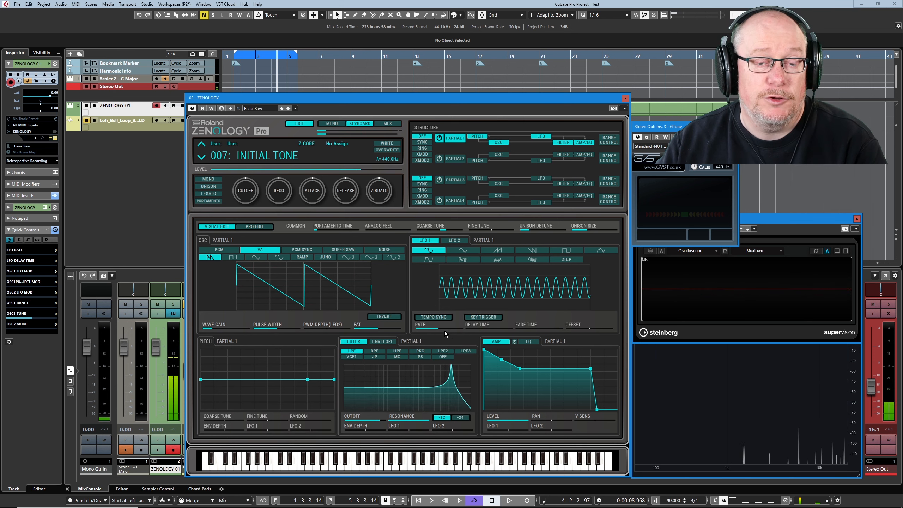
Move the resonant low-pass filter to cutoff 517 and resonance 565, and try LFO 1 modulation on it.
click(434, 377)
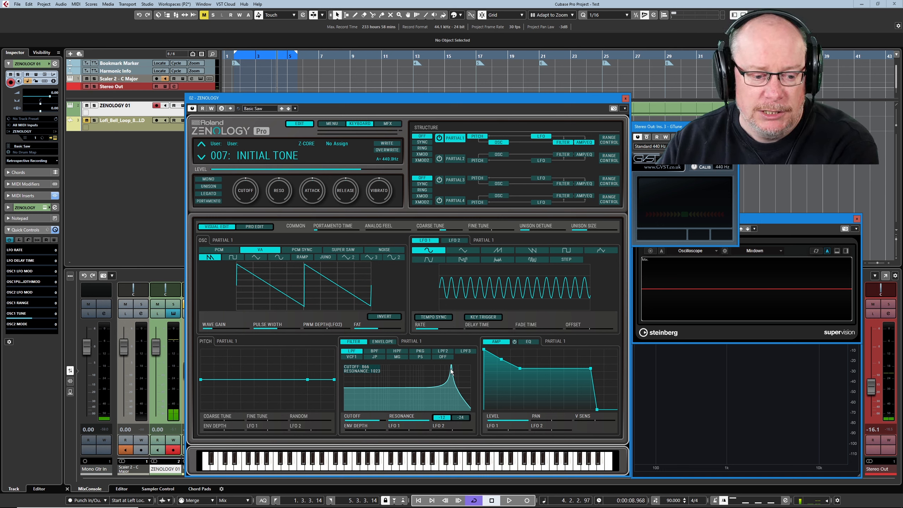
drag(452, 369, 389, 369)
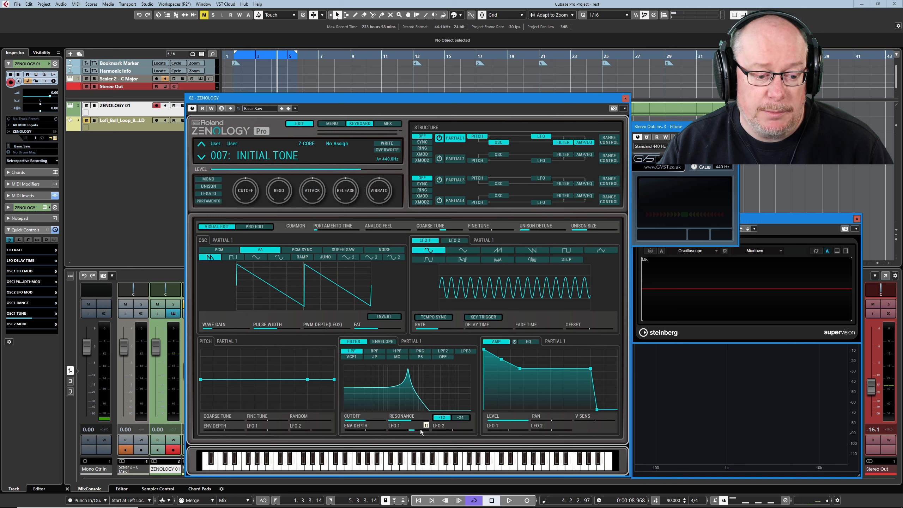
drag(409, 429, 424, 432)
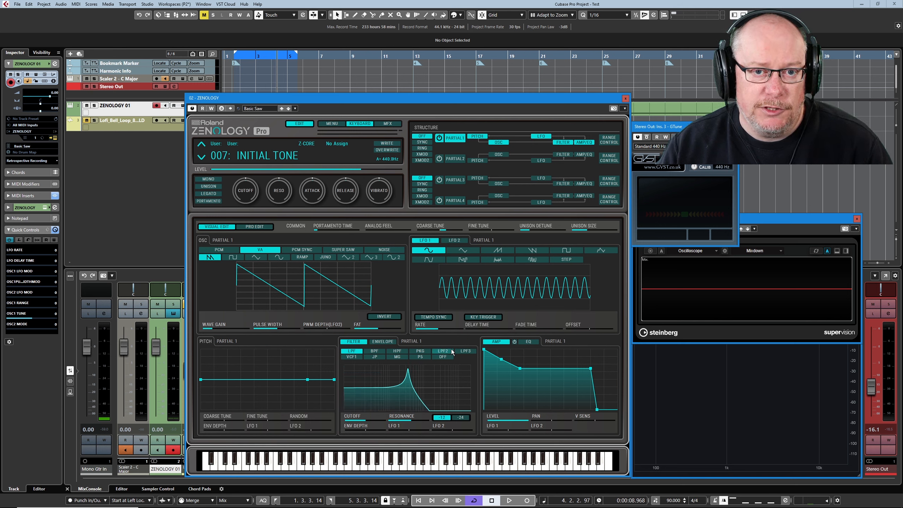
Set the filter to BPF with cutoff 745 and resonance 665, and compare it with the HPF and PKG types.
click(374, 350)
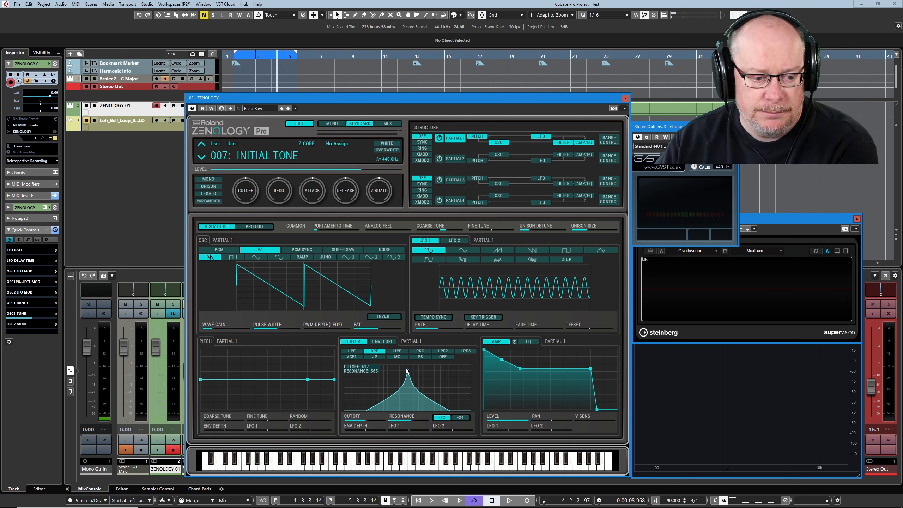
drag(411, 371, 436, 370)
click(396, 352)
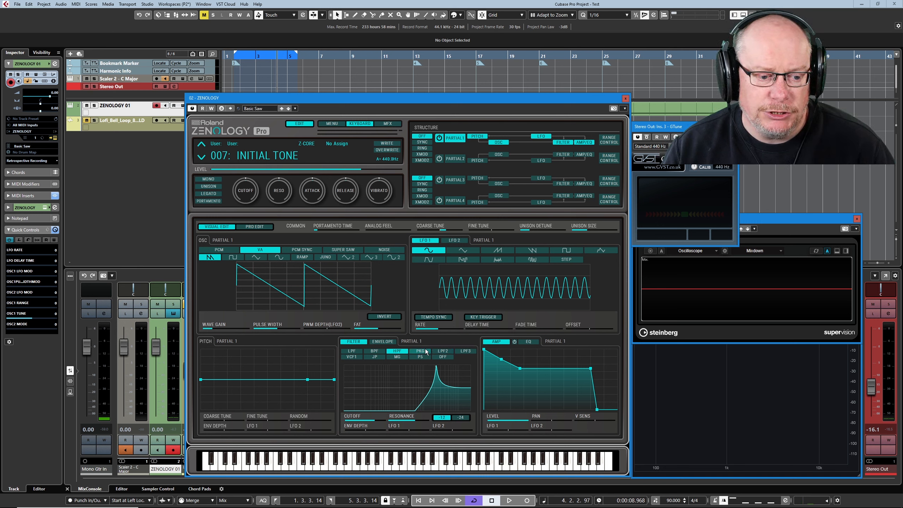
click(426, 351)
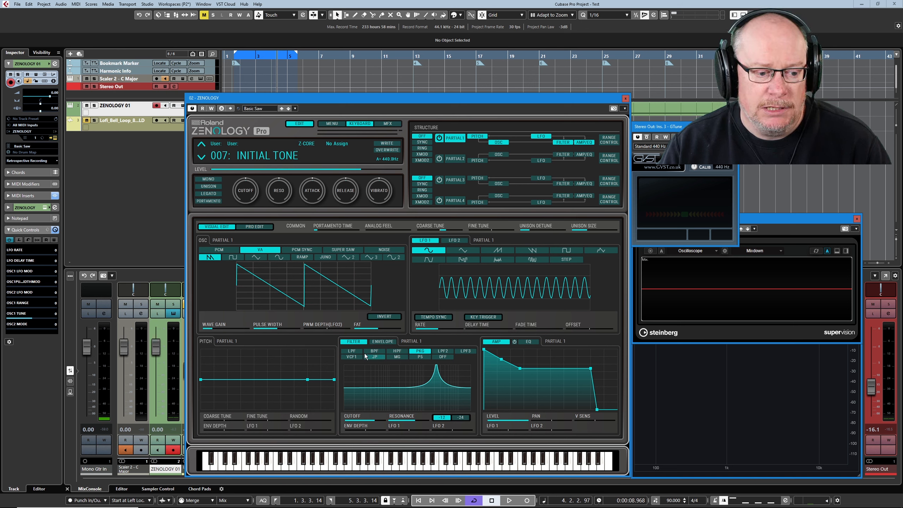
click(374, 351)
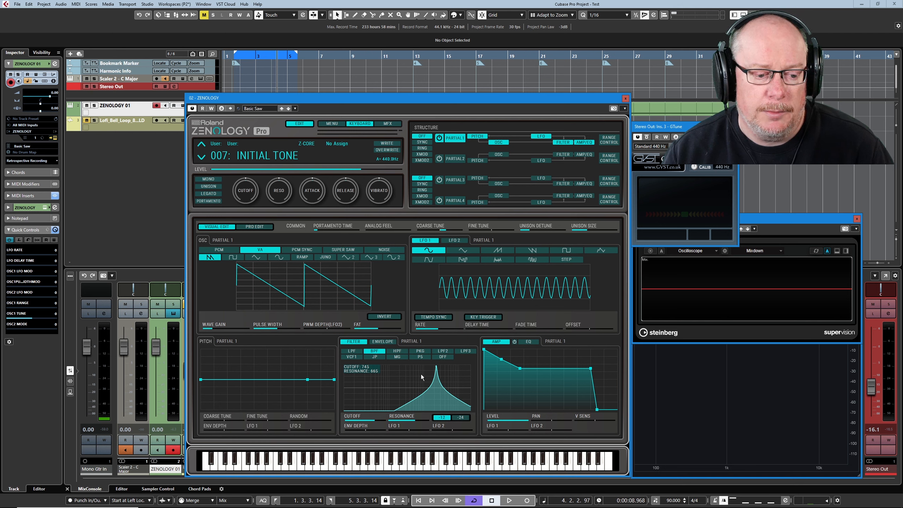
Shape the PKG filter at cutoff 689 and resonance 355, and the BPF at cutoff 616 and resonance 496.
click(420, 351)
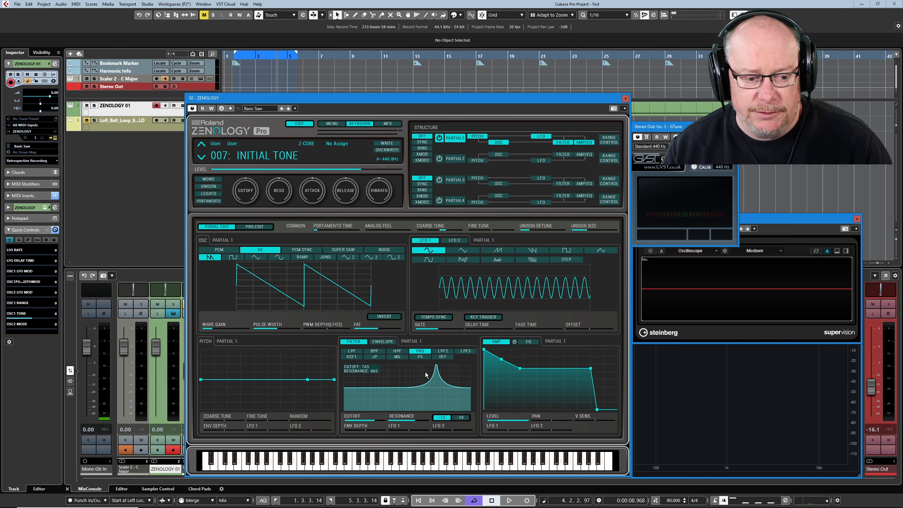
drag(426, 375, 437, 386)
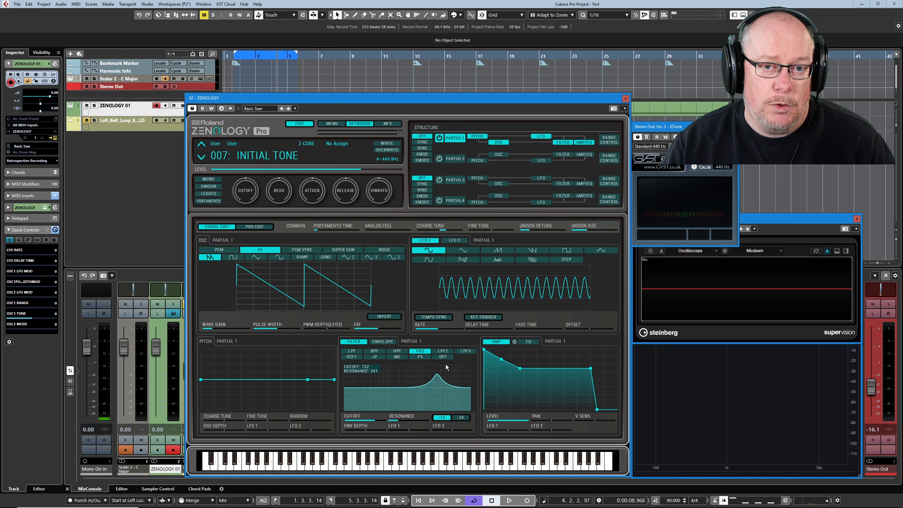
mouse_move(437, 374)
mouse_down()
mouse_move(373, 377)
mouse_move(464, 375)
mouse_move(431, 372)
mouse_up()
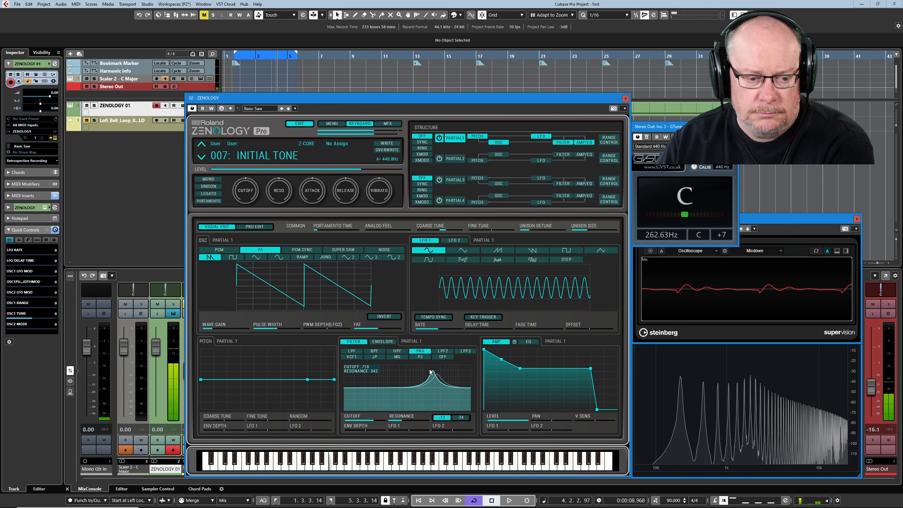
click(374, 351)
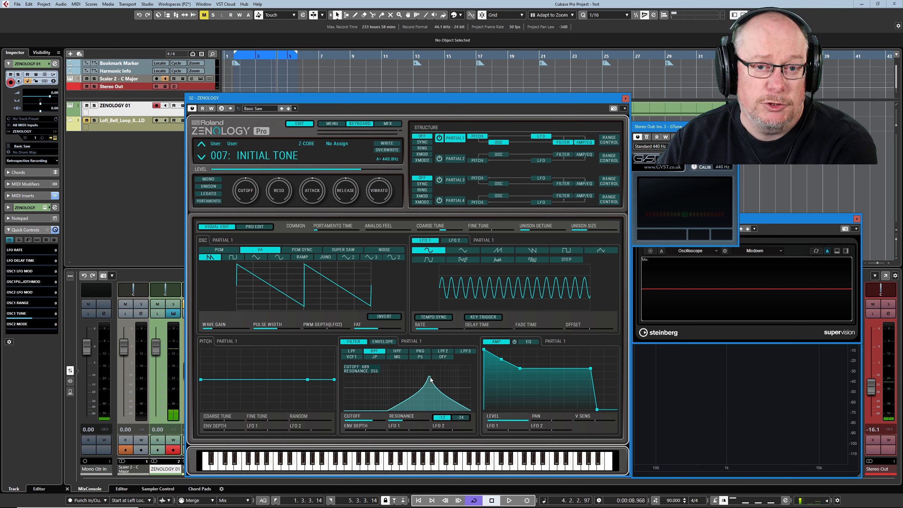
mouse_move(430, 379)
mouse_down()
mouse_move(446, 371)
mouse_move(428, 370)
mouse_move(449, 372)
mouse_move(422, 371)
mouse_move(413, 358)
mouse_move(438, 385)
mouse_move(448, 363)
mouse_move(424, 365)
mouse_up()
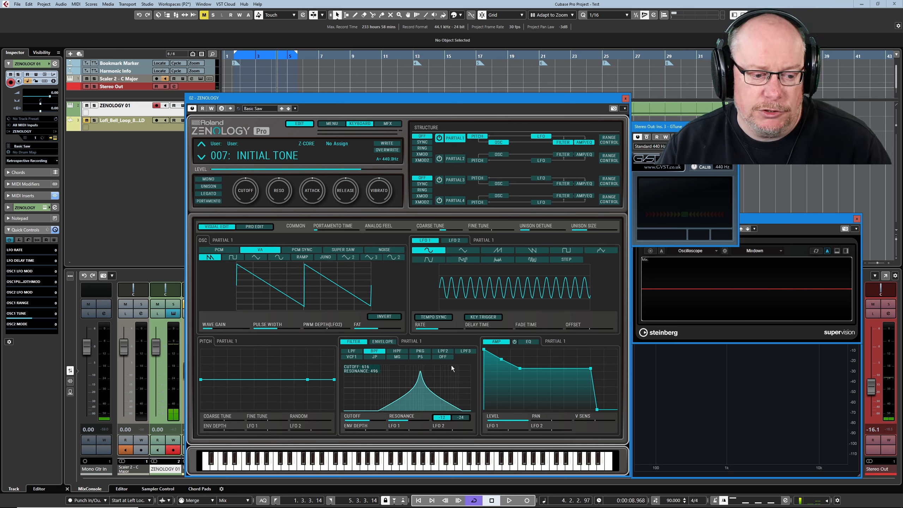
Compare the LPF2 and LPF3 filter types with the standard LPF on Partial 1.
click(442, 351)
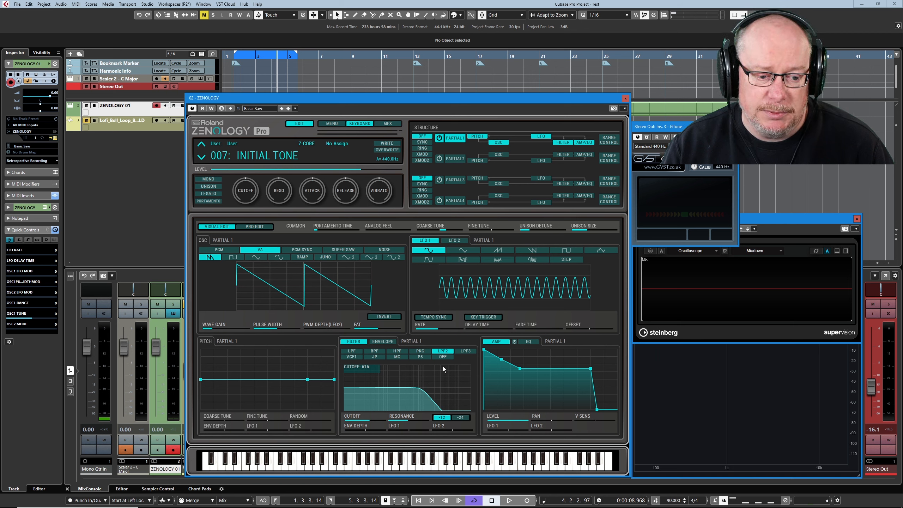
click(465, 351)
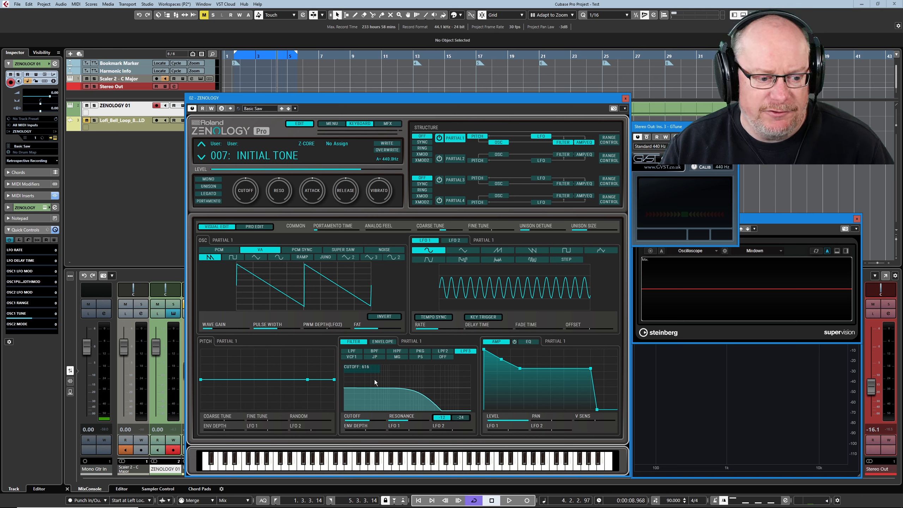
click(351, 351)
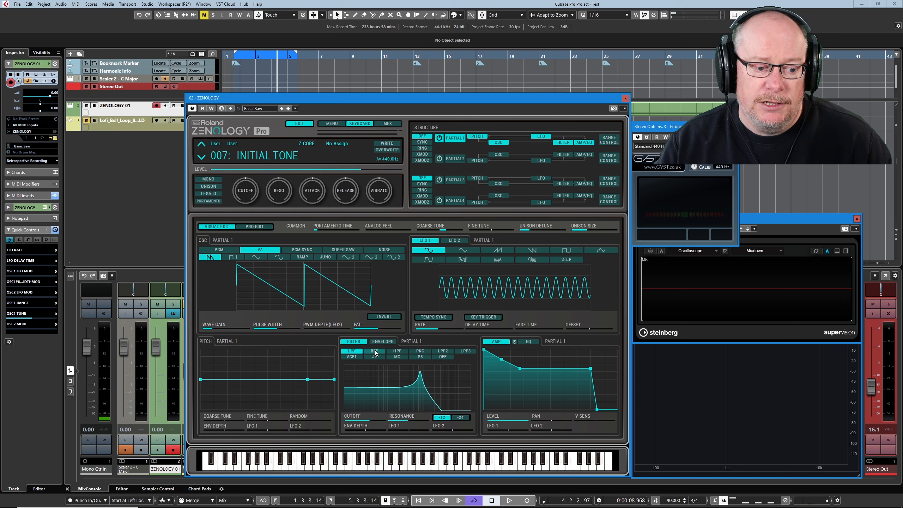
Set the MG filter to cutoff 577 and resonance 658, and change the filter type to VCF1.
click(397, 356)
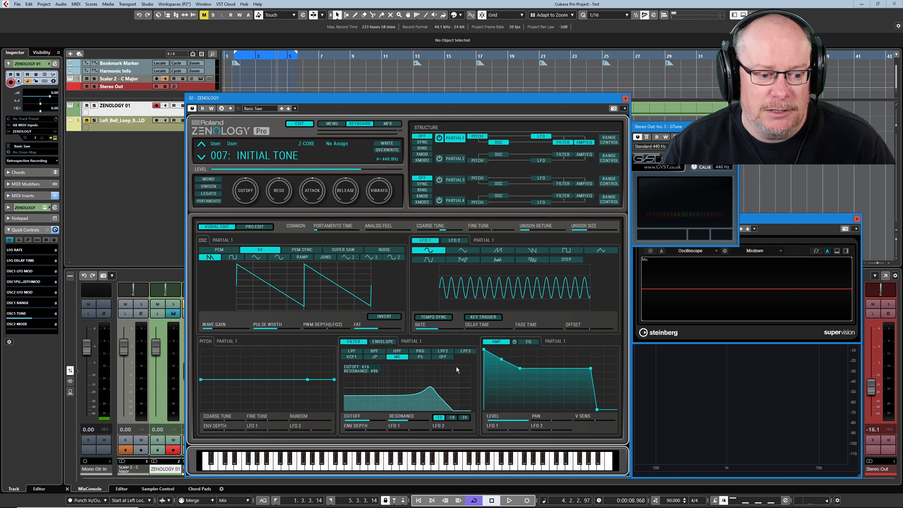
mouse_move(427, 390)
mouse_down()
mouse_move(397, 386)
mouse_move(440, 384)
mouse_move(371, 386)
mouse_move(428, 384)
mouse_move(393, 390)
mouse_move(426, 383)
mouse_move(413, 382)
mouse_up()
click(351, 356)
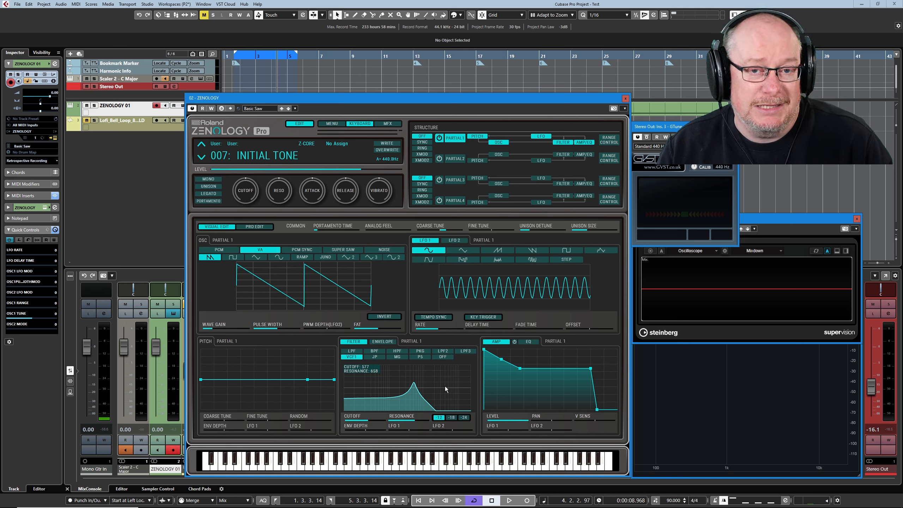
Set Partial 1's HPF Cutoff to 526 in the Pro Edit filter parameters and return to the visual editor.
click(255, 227)
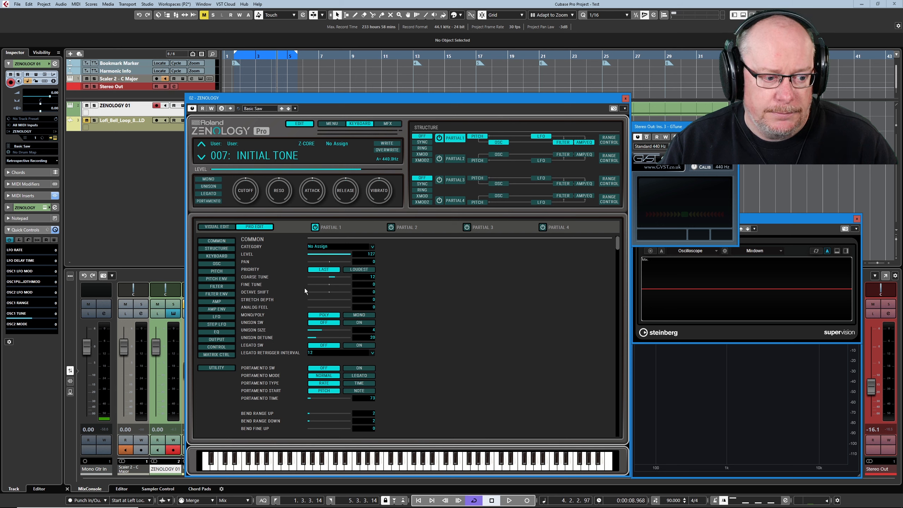
click(217, 287)
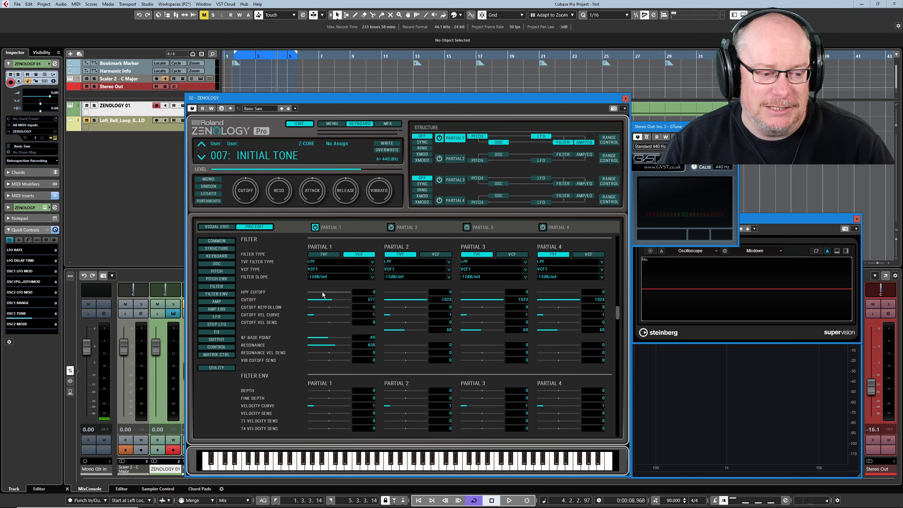
click(229, 228)
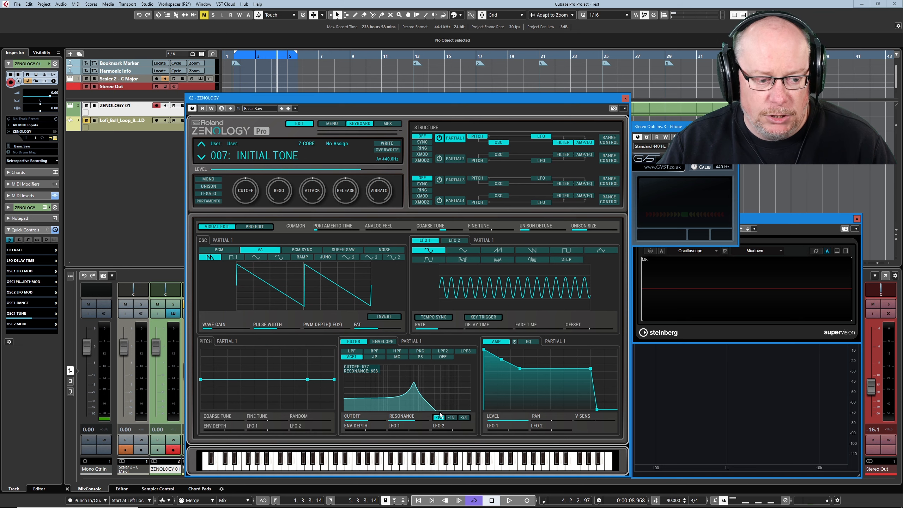
click(254, 227)
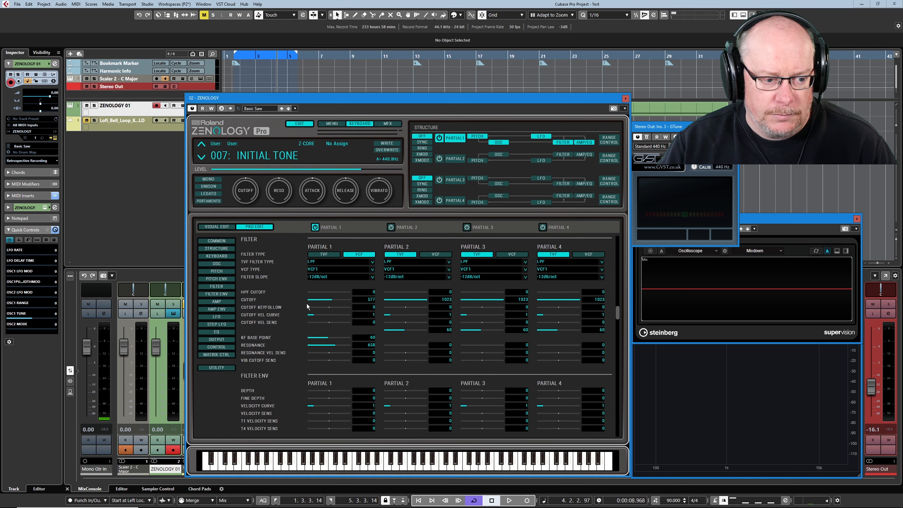
drag(309, 295, 317, 294)
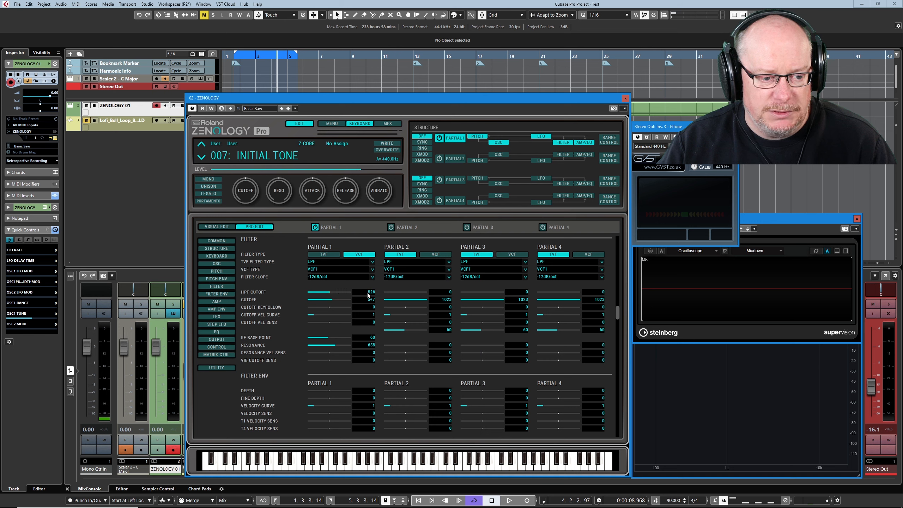
click(216, 227)
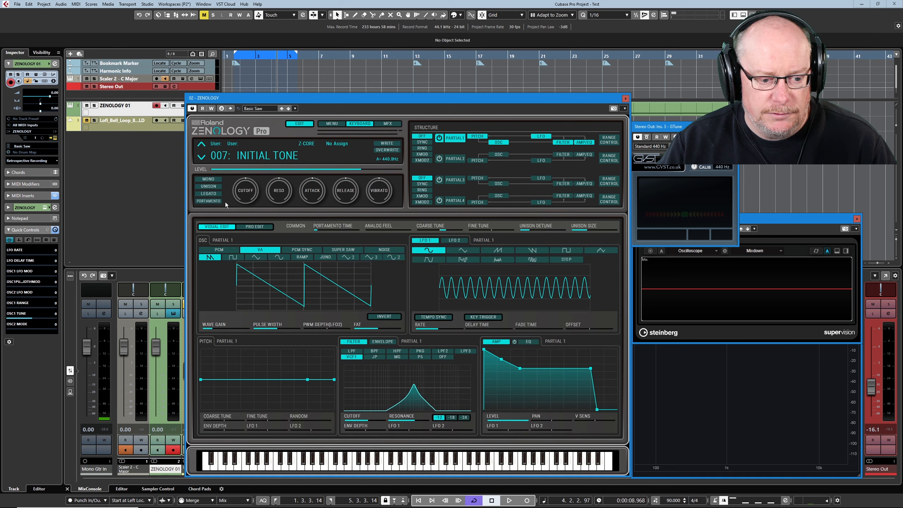
Set Partial 1's HPF Cutoff to 764 and sweep the VCF1 filter curve to cutoff 599 and resonance 1001.
mouse_move(383, 385)
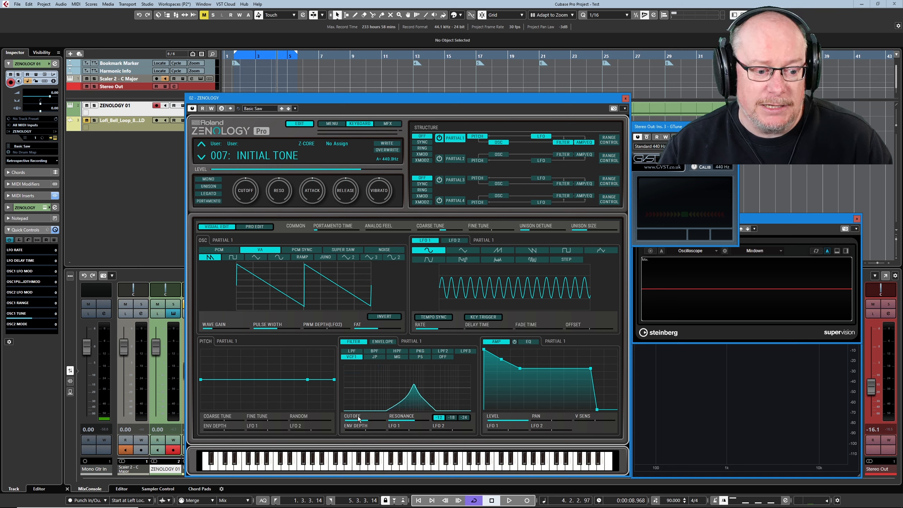
click(255, 226)
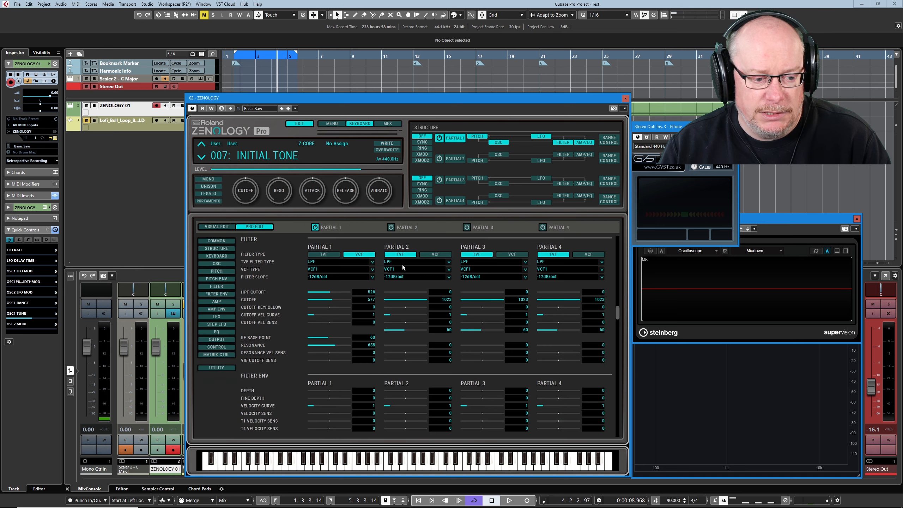
drag(338, 295, 340, 295)
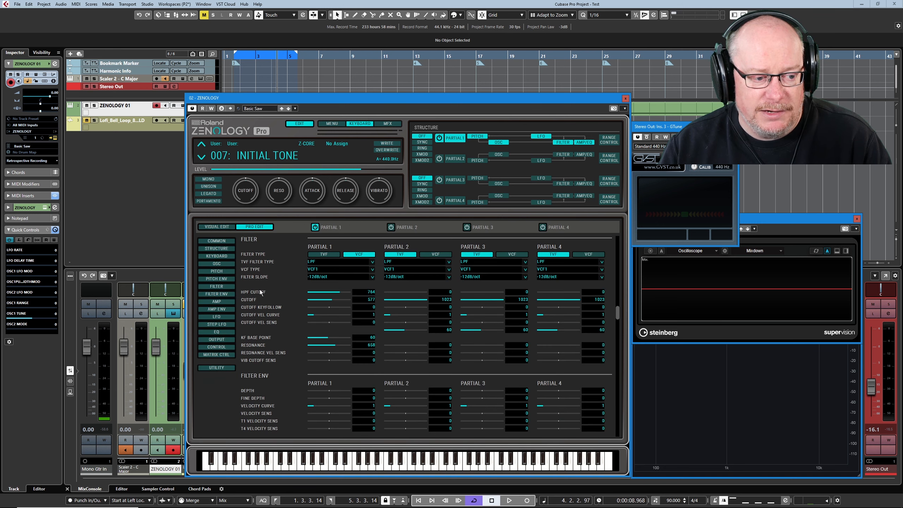
click(214, 227)
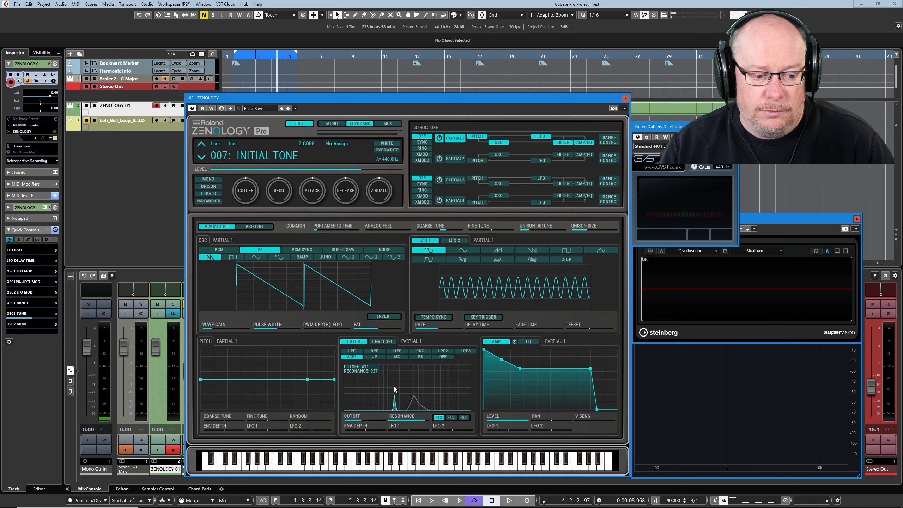
drag(398, 385, 360, 401)
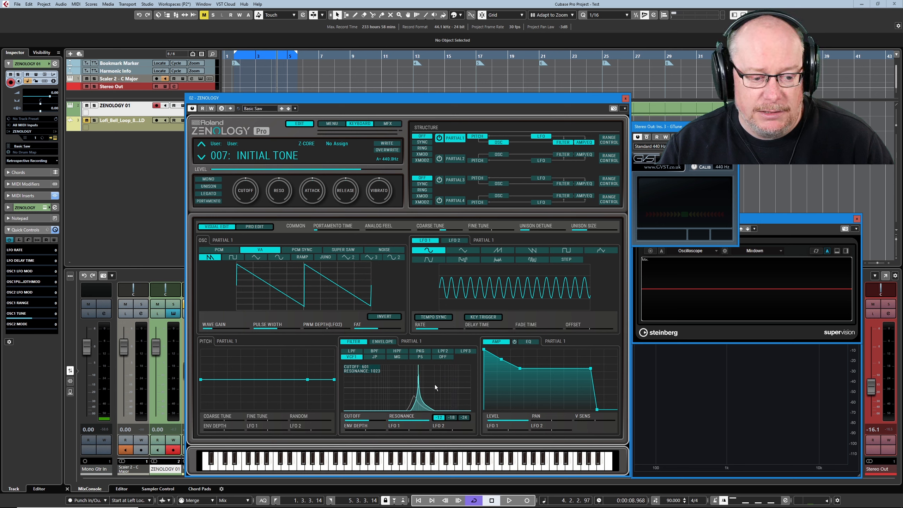
mouse_move(435, 384)
mouse_down()
mouse_move(468, 368)
mouse_move(377, 387)
mouse_move(464, 371)
mouse_move(417, 386)
mouse_up()
Reset Partial 1's HPF Cutoff to 0 and set the VCF1 filter to cutoff 684 and resonance 624.
click(255, 226)
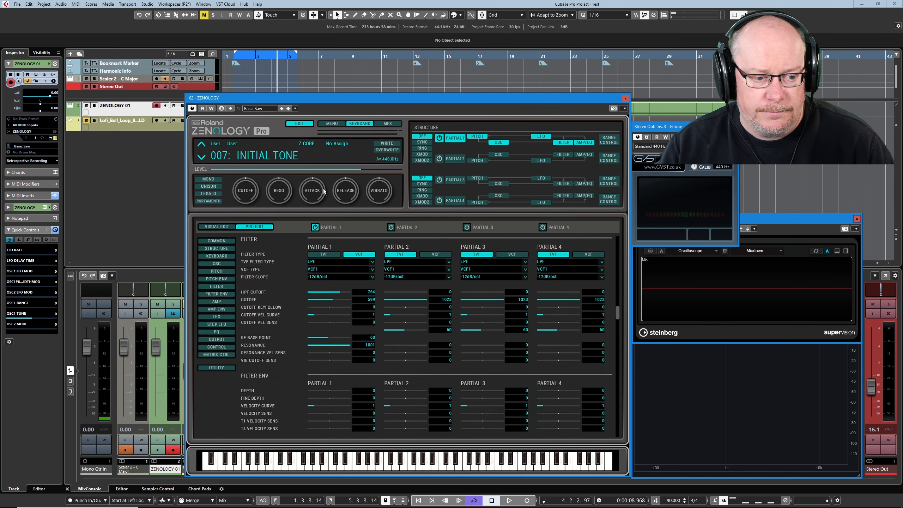
drag(333, 292, 248, 299)
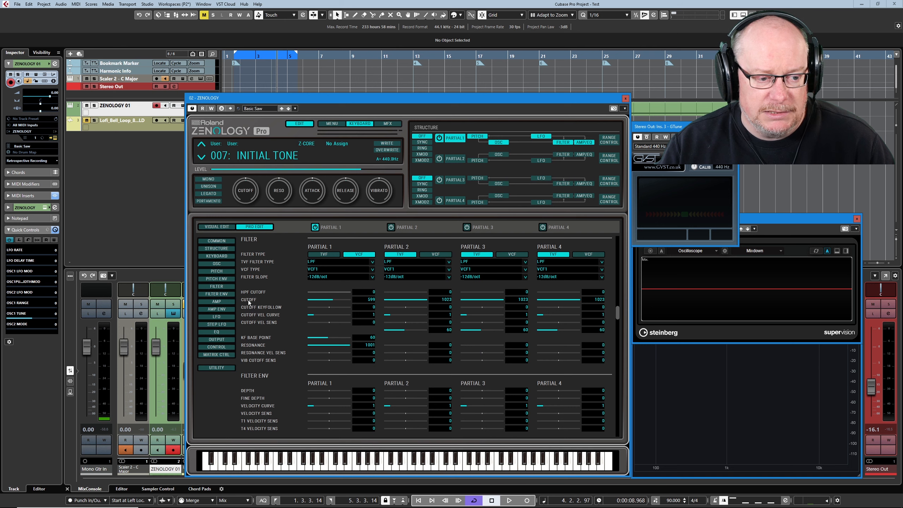
click(214, 226)
drag(401, 374, 426, 384)
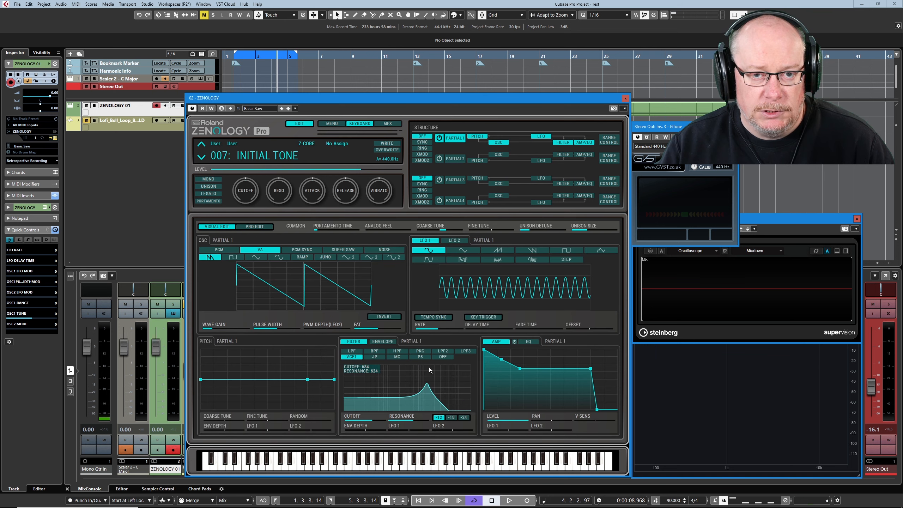
Compare Partial 1's Pro Edit filter parameters with the filter curve in the visual editor.
click(255, 226)
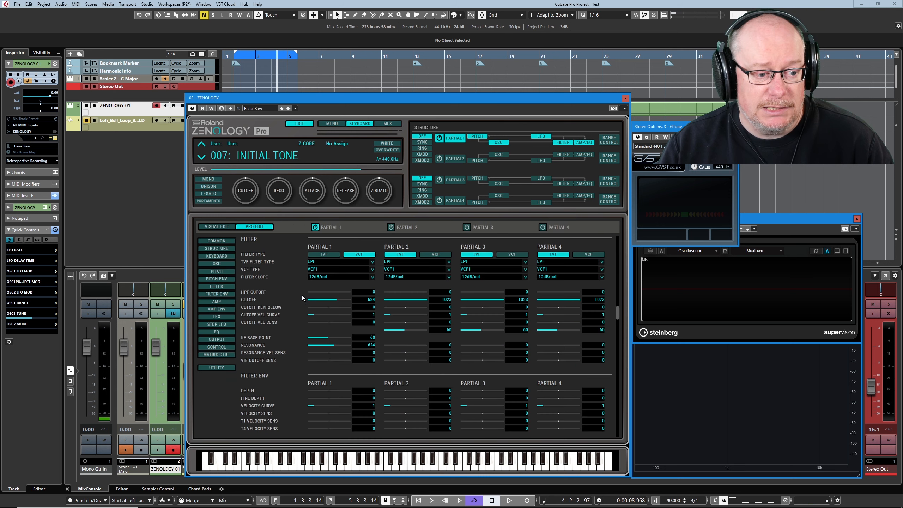
click(219, 227)
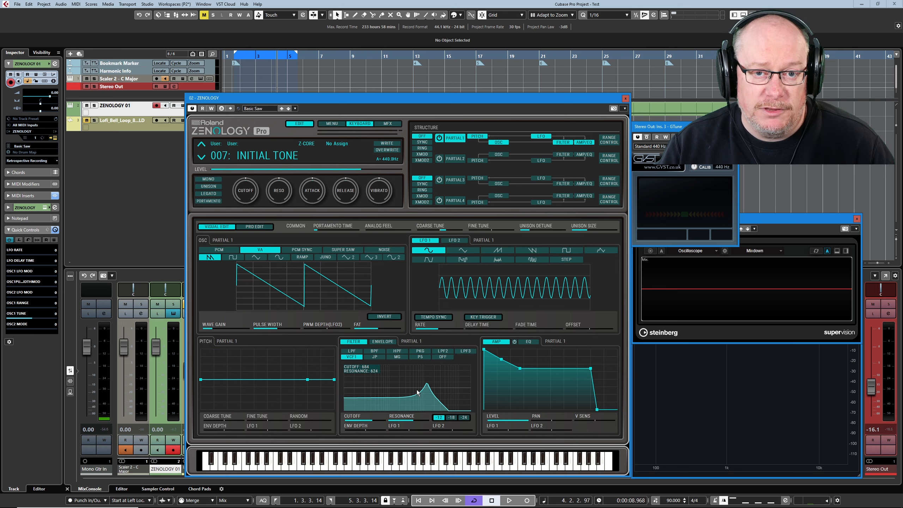
click(255, 226)
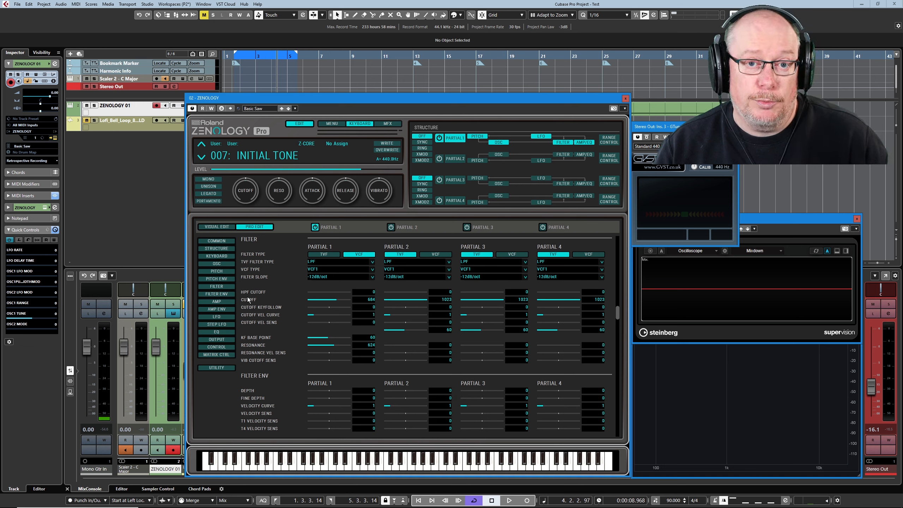
click(217, 226)
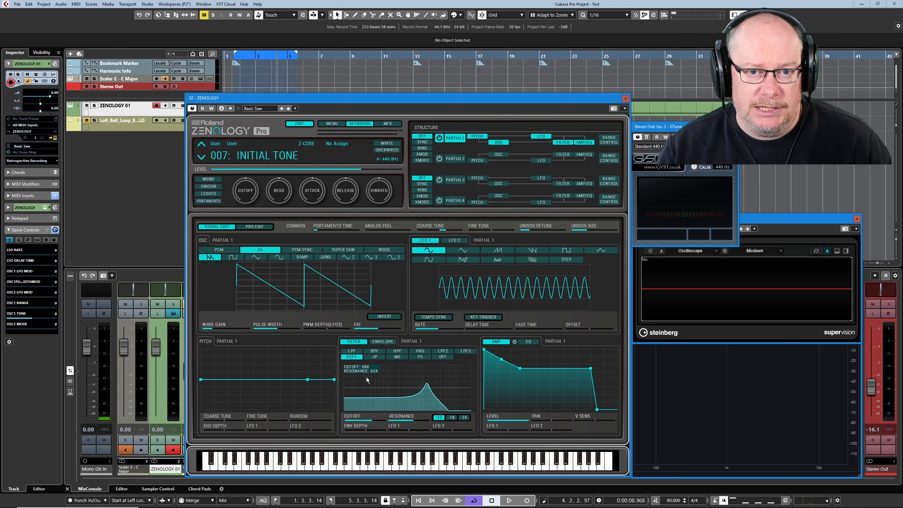
Try the -18 slope on VCF1, then change the filter type to LPF with cutoff 686 and resonance 402.
click(451, 417)
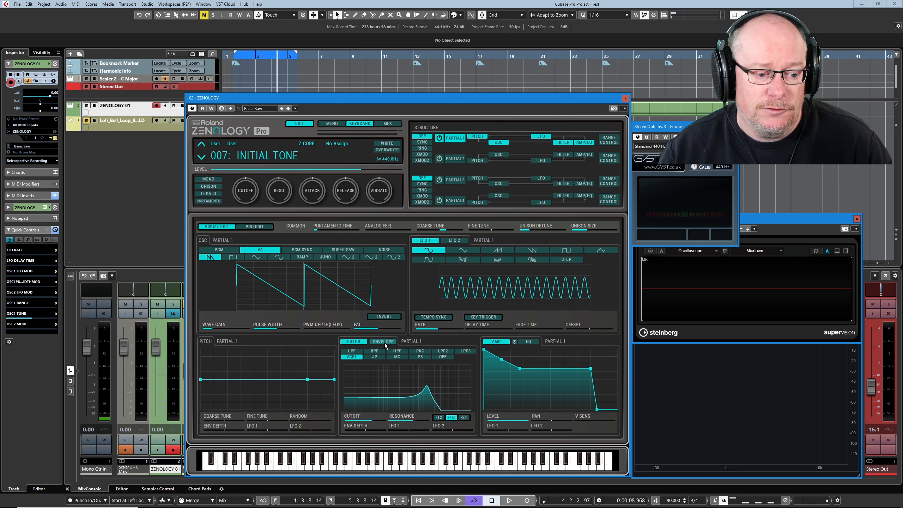
click(354, 352)
drag(428, 374, 430, 382)
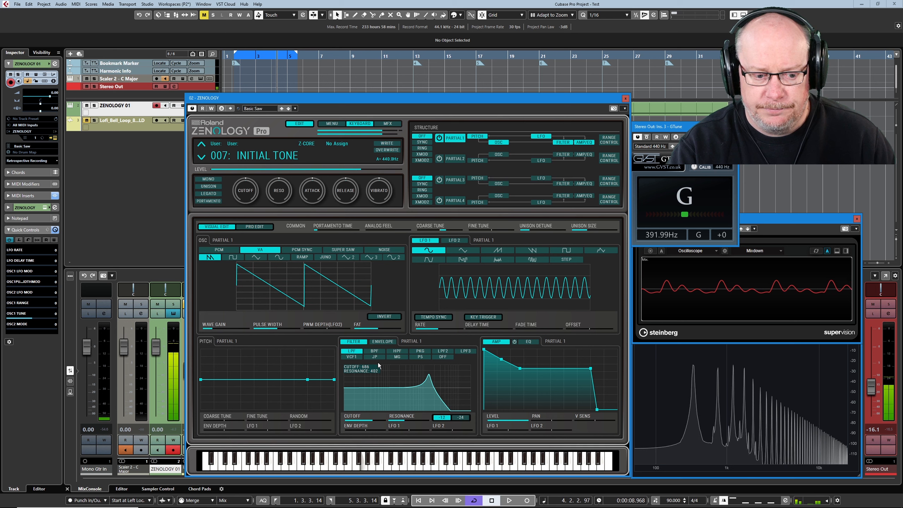
Shape Partial 1's filter envelope with a peak at T1 631, L1 604, a dip to the baseline, and a plateau at T3 729, L3 598.
click(377, 343)
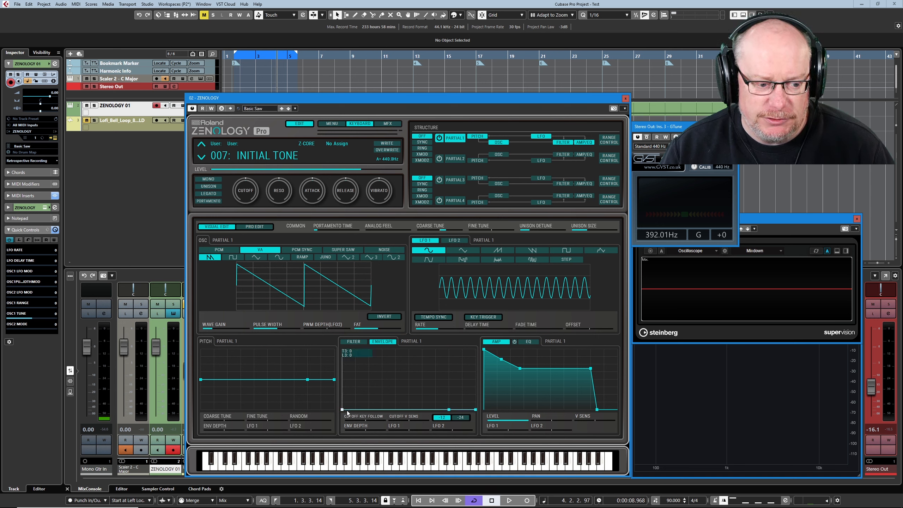
drag(344, 409, 395, 374)
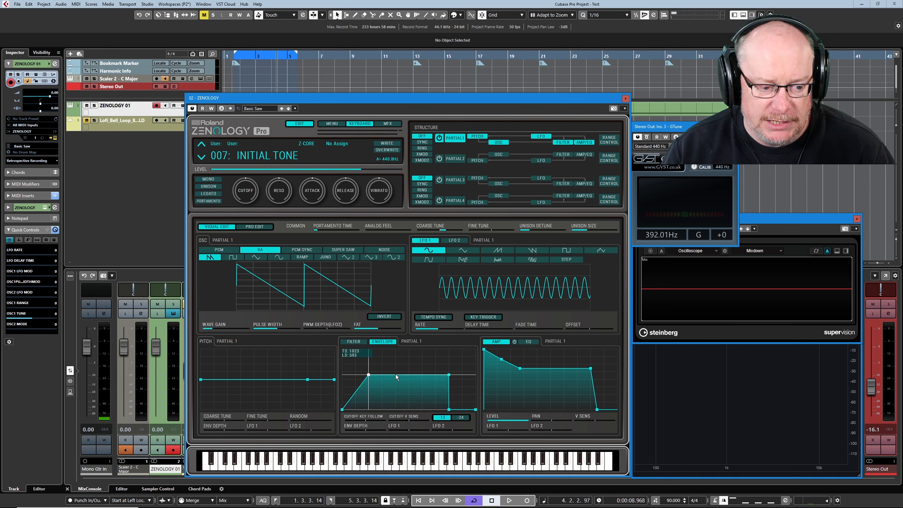
mouse_move(343, 410)
mouse_down()
mouse_move(355, 366)
mouse_move(341, 417)
mouse_move(356, 386)
mouse_move(345, 366)
mouse_move(379, 360)
mouse_move(365, 399)
mouse_move(373, 375)
mouse_move(342, 370)
mouse_move(342, 409)
mouse_up()
drag(368, 375, 371, 409)
click(398, 375)
drag(397, 375, 391, 375)
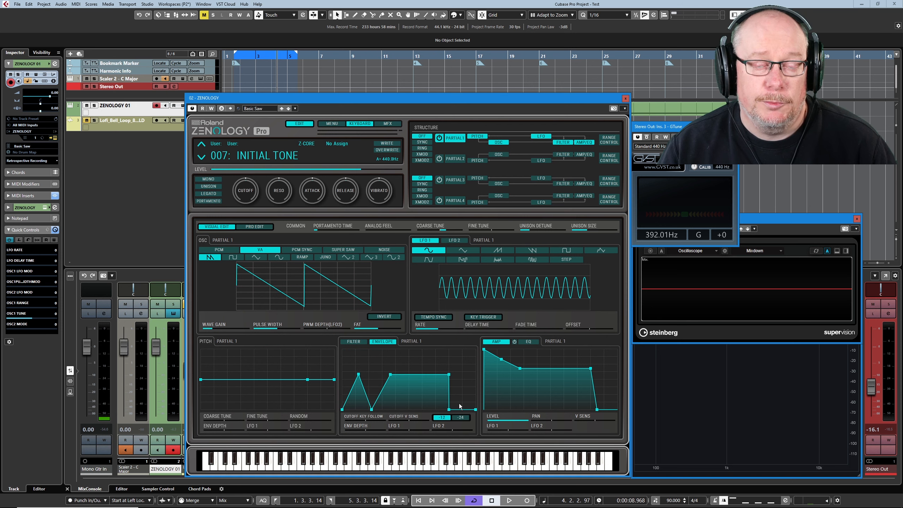
Check Partial 1's filter curve, then raise the filter's envelope depth to a strong positive amount to test the envelope.
mouse_move(362, 354)
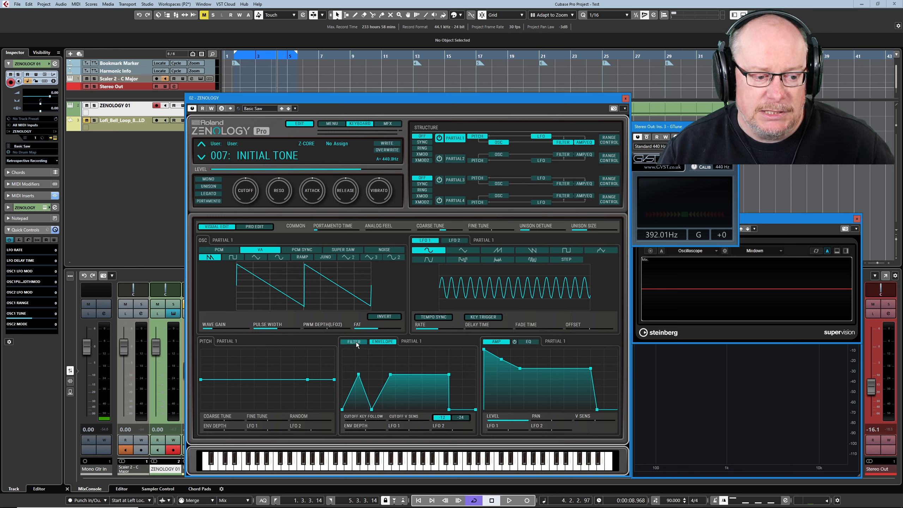
click(354, 341)
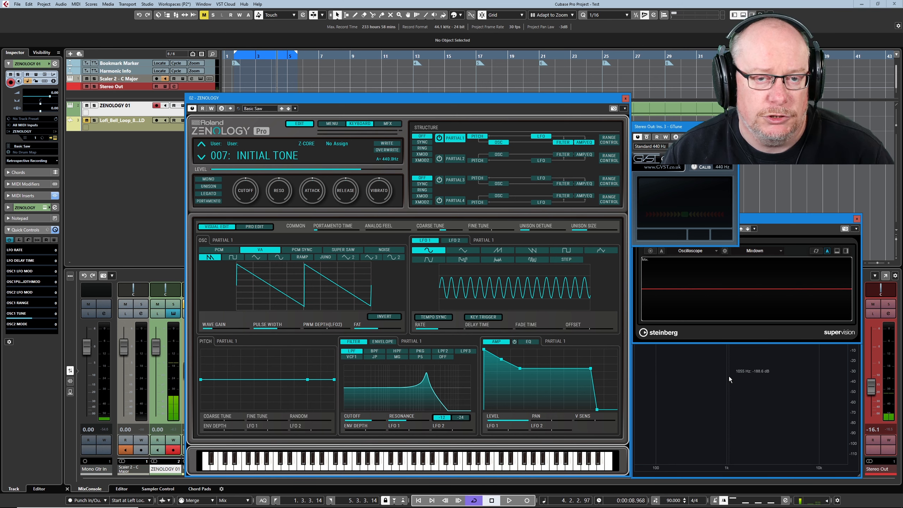
click(382, 341)
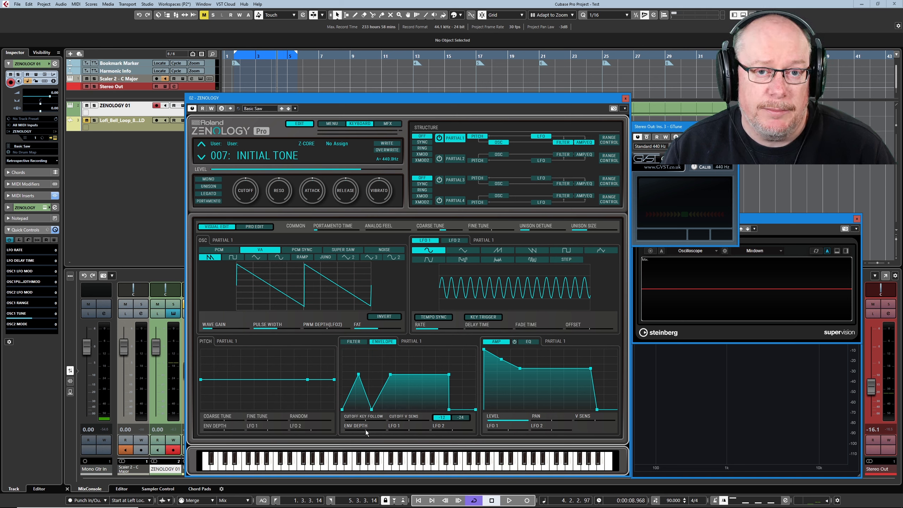
drag(365, 429, 381, 431)
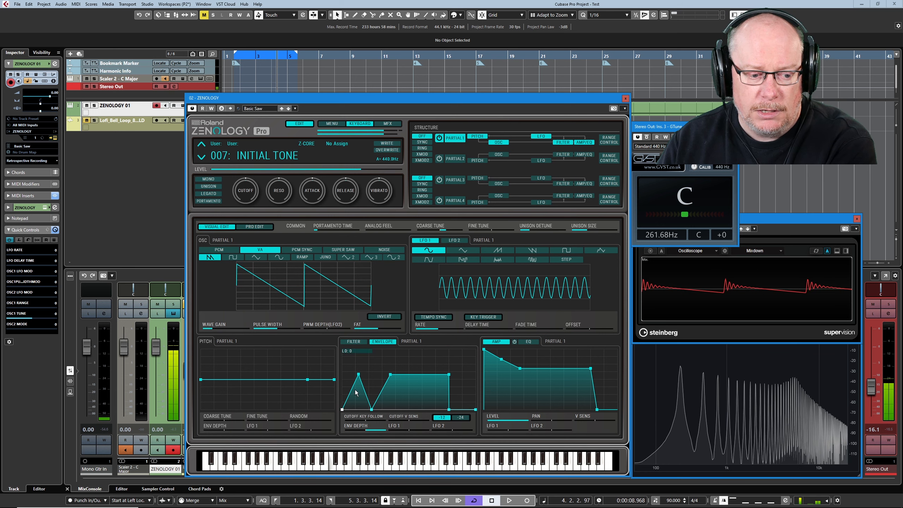
mouse_move(359, 375)
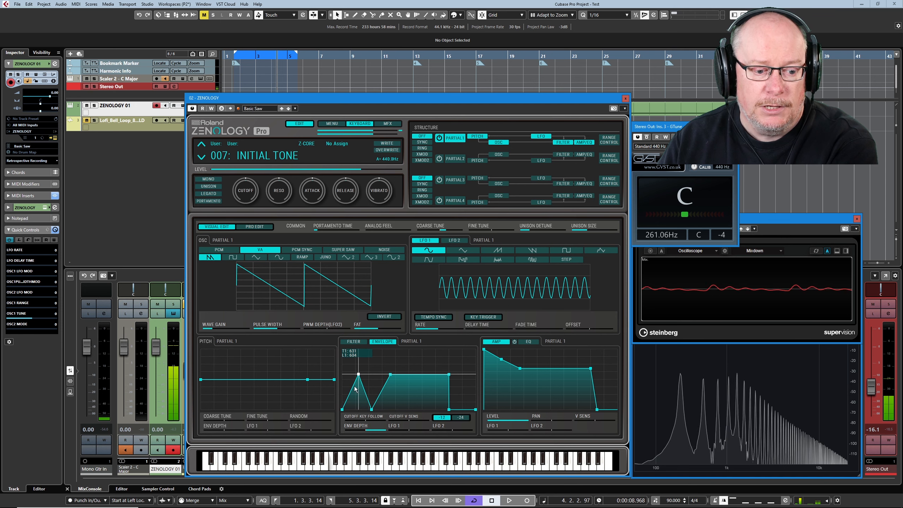
mouse_move(395, 377)
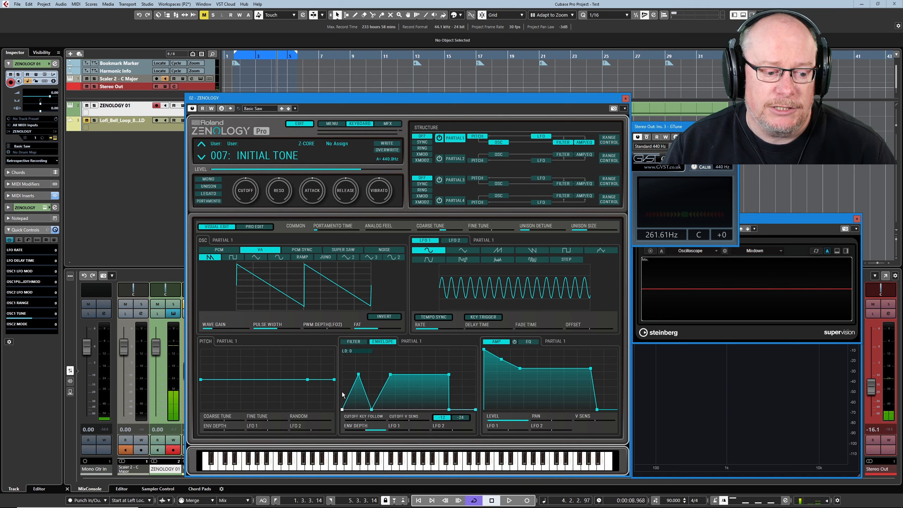
Review the LPF curve's cutoff point and reduce the filter's envelope depth.
click(354, 342)
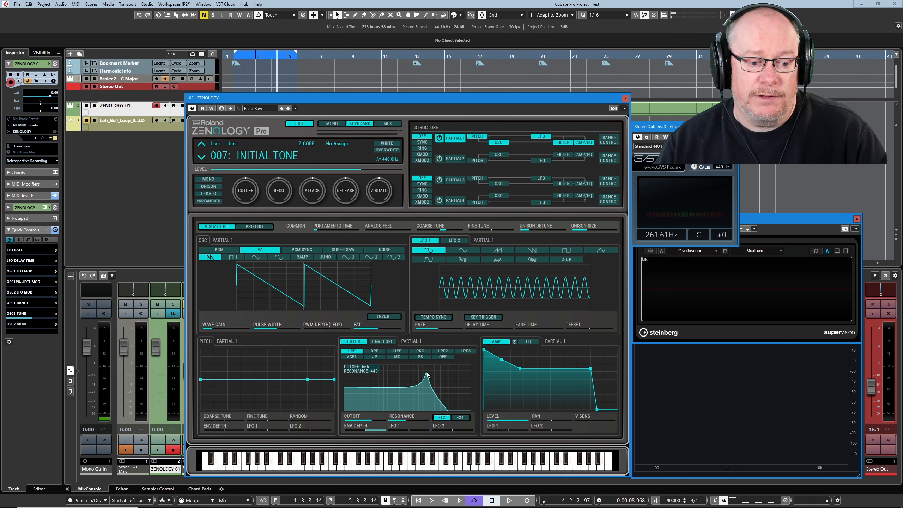
click(383, 342)
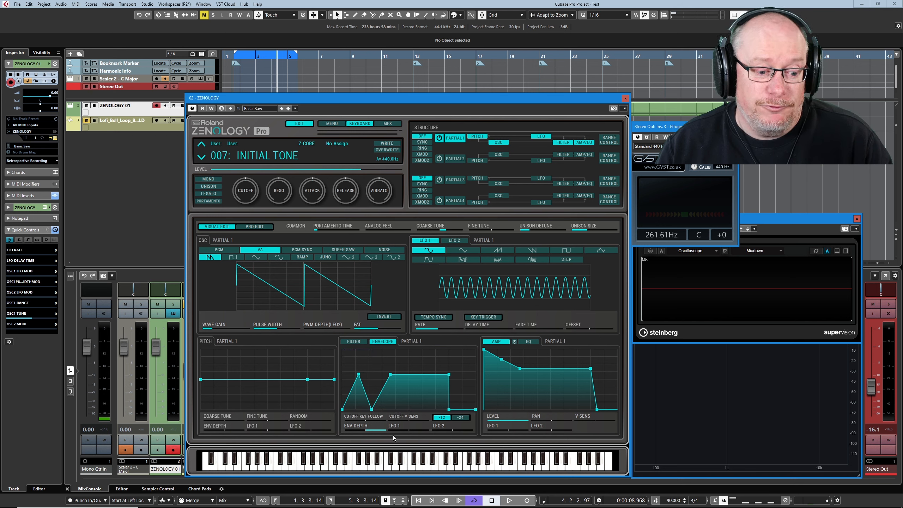
drag(382, 429, 345, 431)
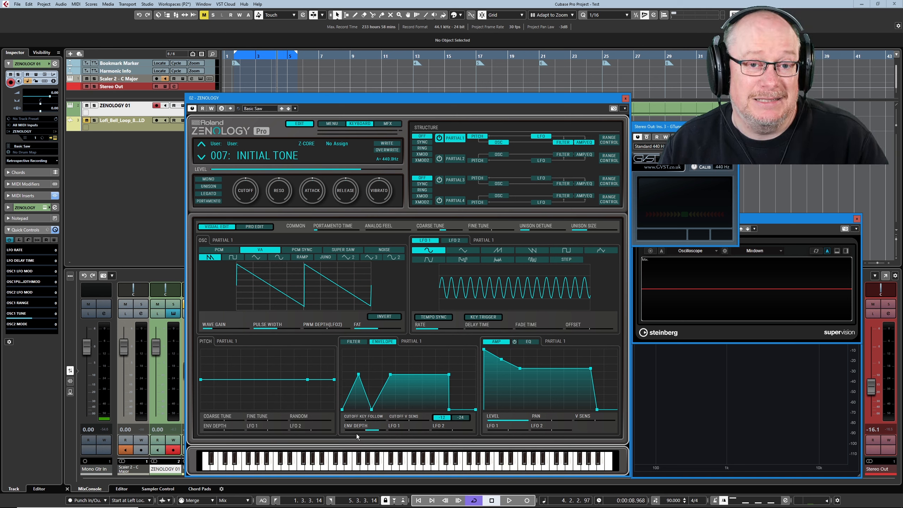
Examine the third-stage and sustain points of Partial 1's filter envelope.
mouse_move(377, 369)
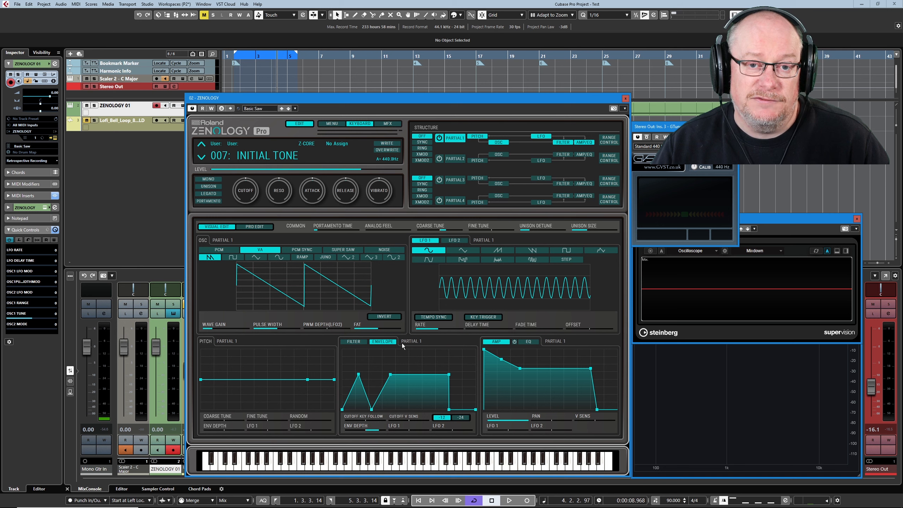
mouse_move(410, 409)
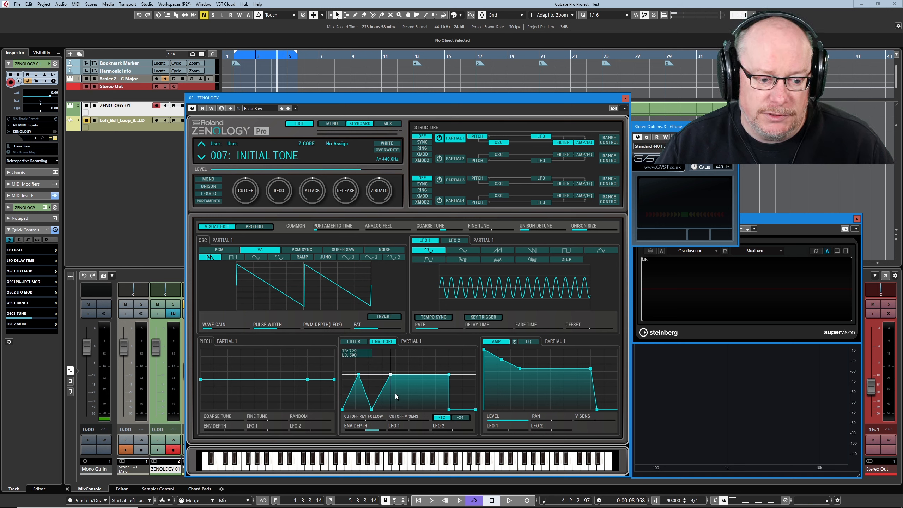
mouse_move(423, 373)
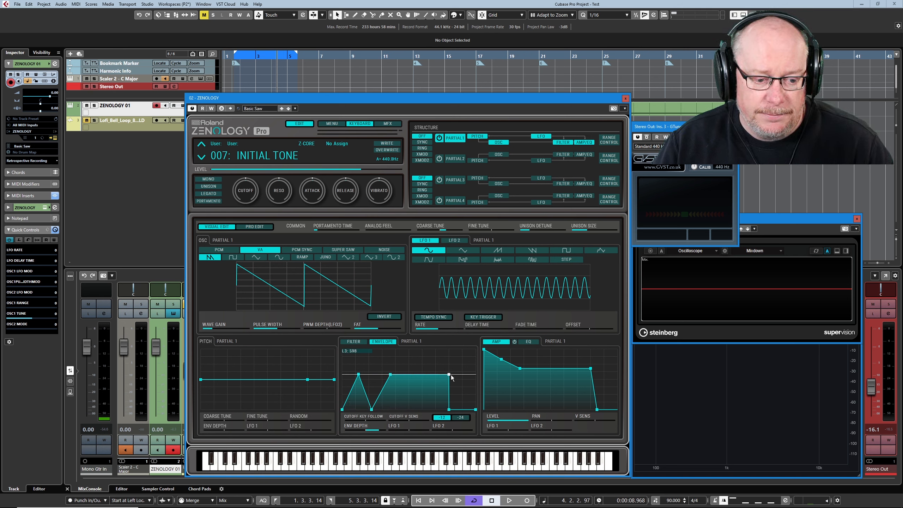
mouse_move(450, 377)
mouse_down()
mouse_move(449, 391)
mouse_move(445, 354)
mouse_move(437, 406)
mouse_move(433, 377)
mouse_up()
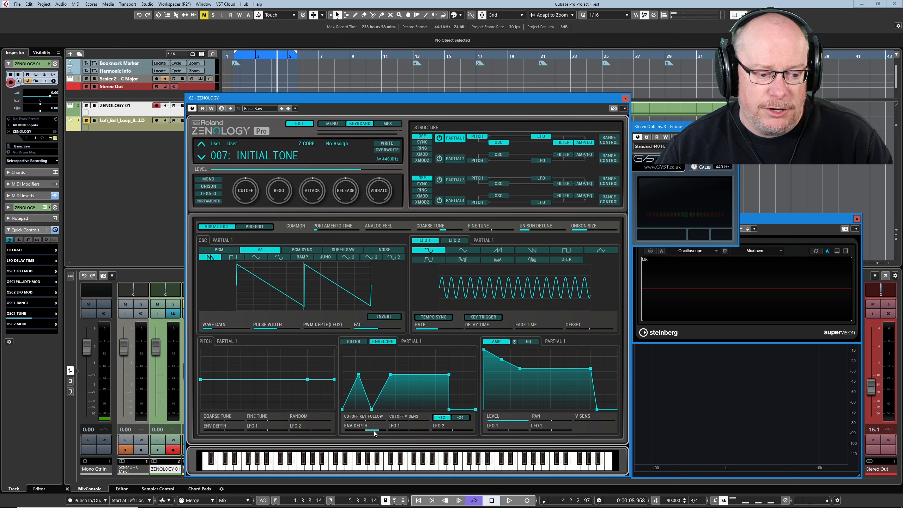
Try a raised Cutoff Key Follow on Partial 1's filter, return it to zero, and recheck the filter curve and envelope.
mouse_move(347, 414)
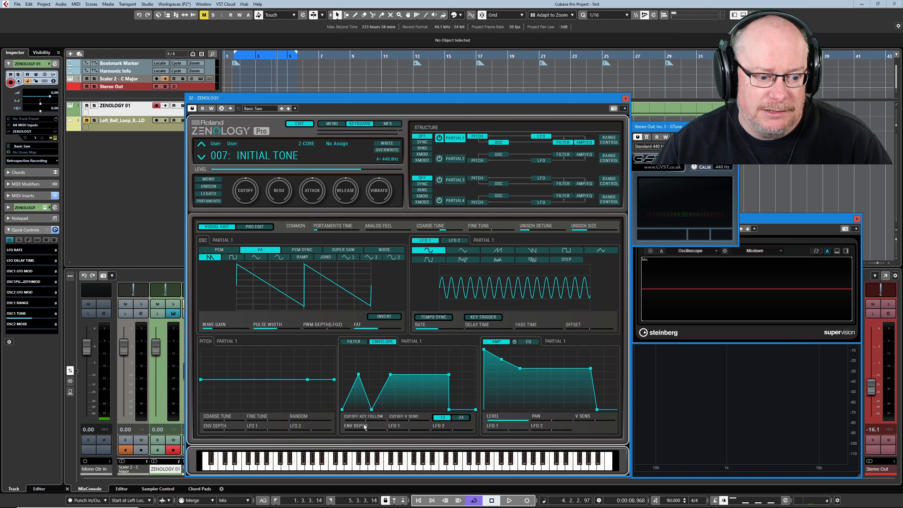
drag(370, 420, 381, 422)
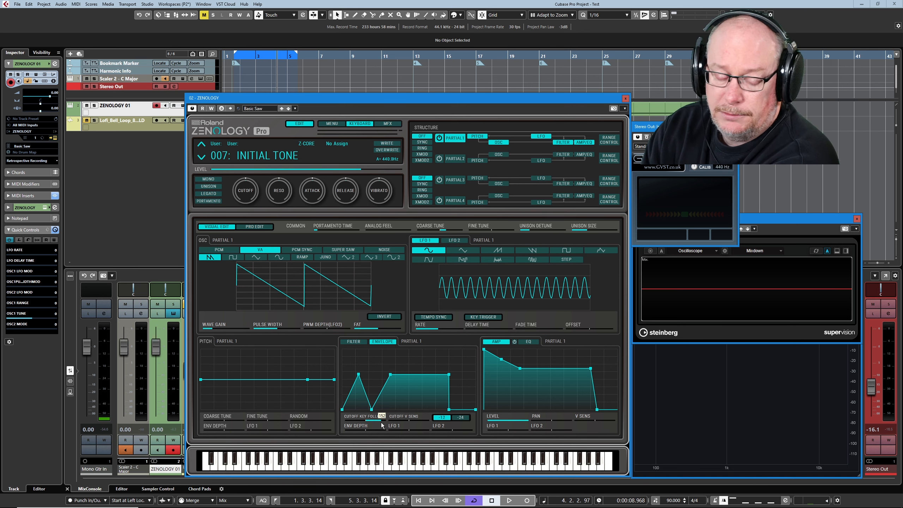
mouse_move(381, 424)
mouse_down()
mouse_move(348, 422)
mouse_move(384, 431)
mouse_up()
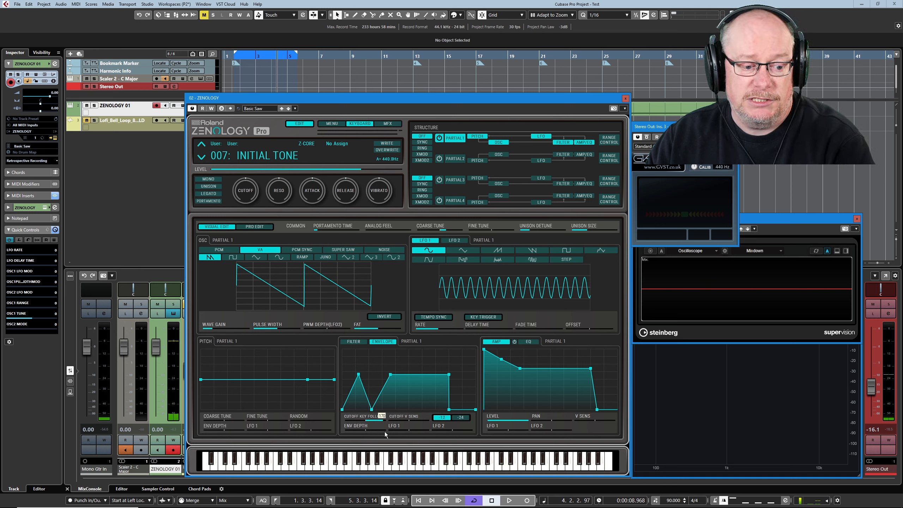
drag(384, 432, 360, 422)
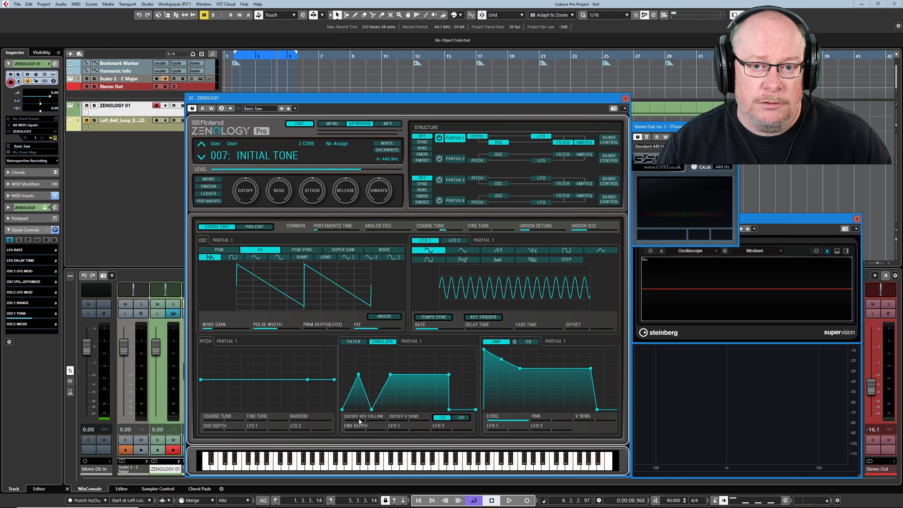
click(357, 342)
click(382, 341)
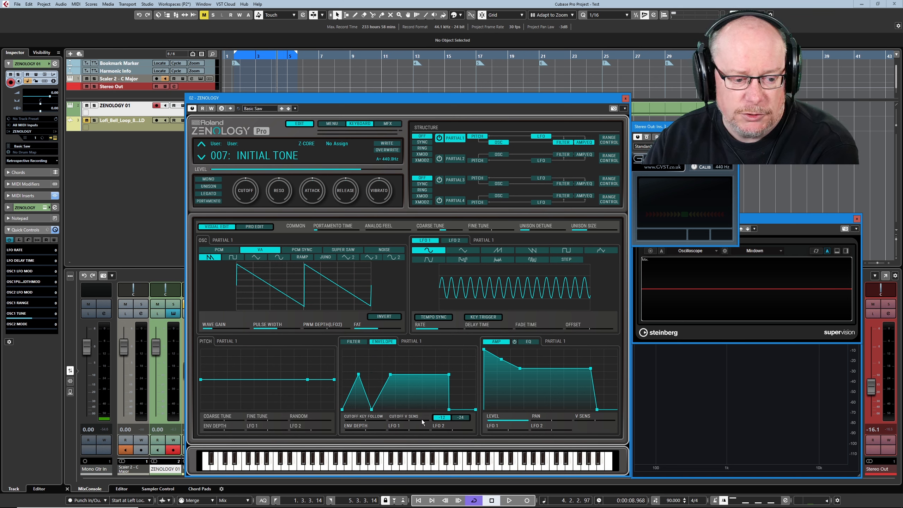
Try a raised Cutoff V Sens on Partial 1's filter, and compare the parameters available in its filter and envelope views.
drag(413, 423, 428, 421)
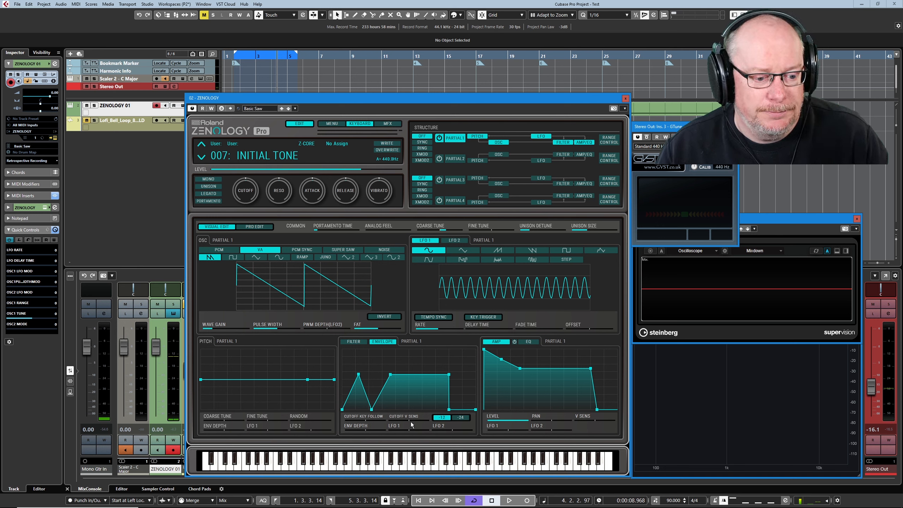
click(353, 341)
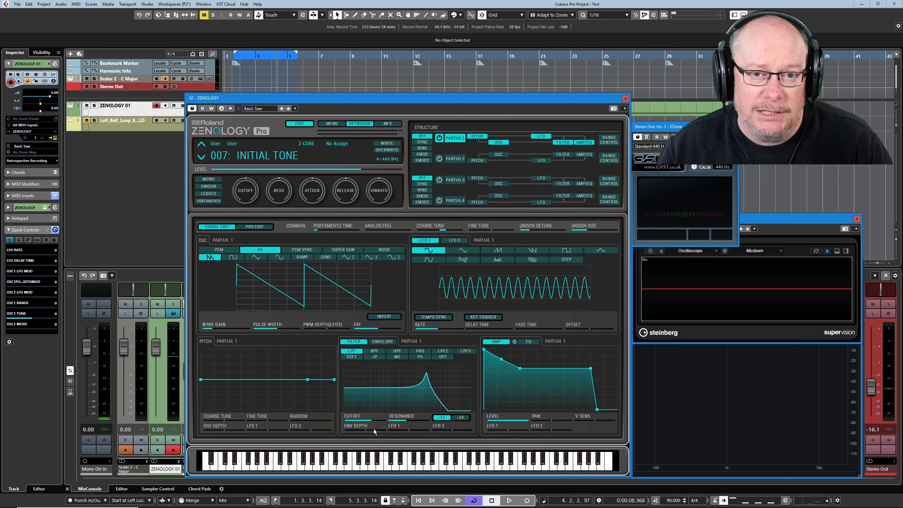
click(380, 341)
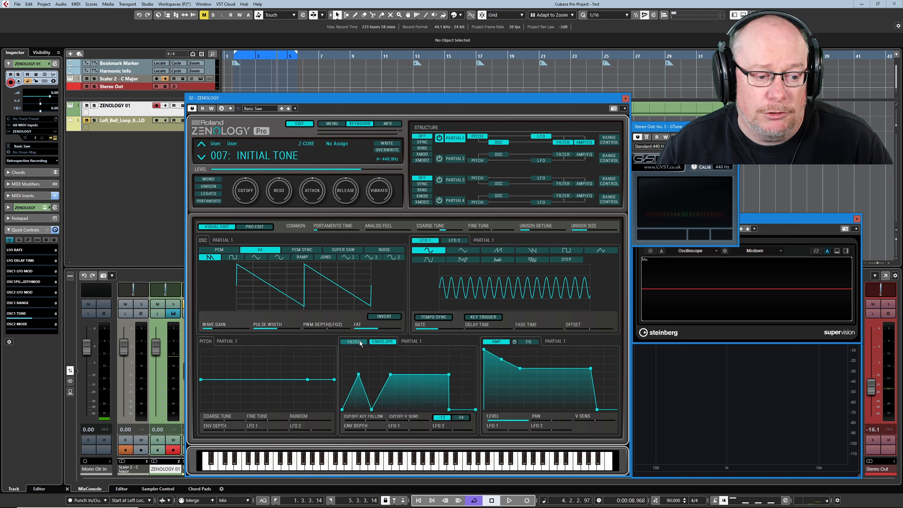
click(360, 342)
click(382, 341)
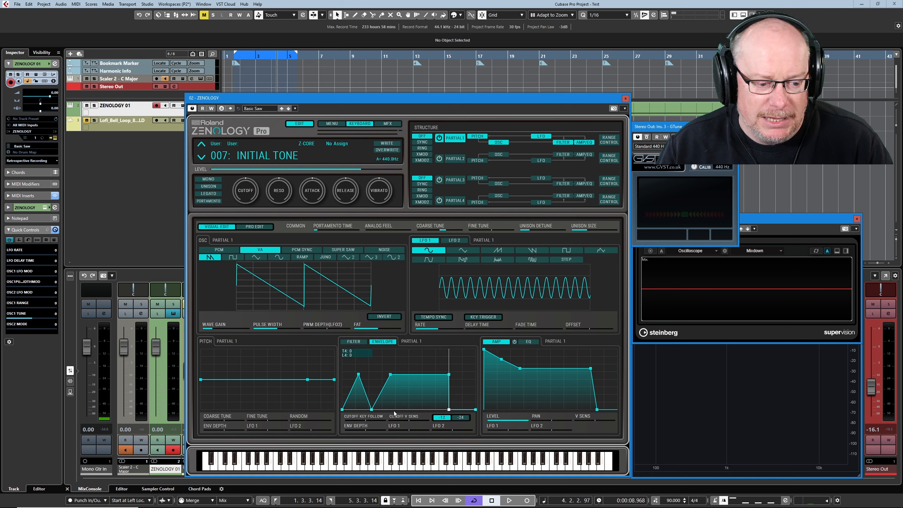
click(360, 342)
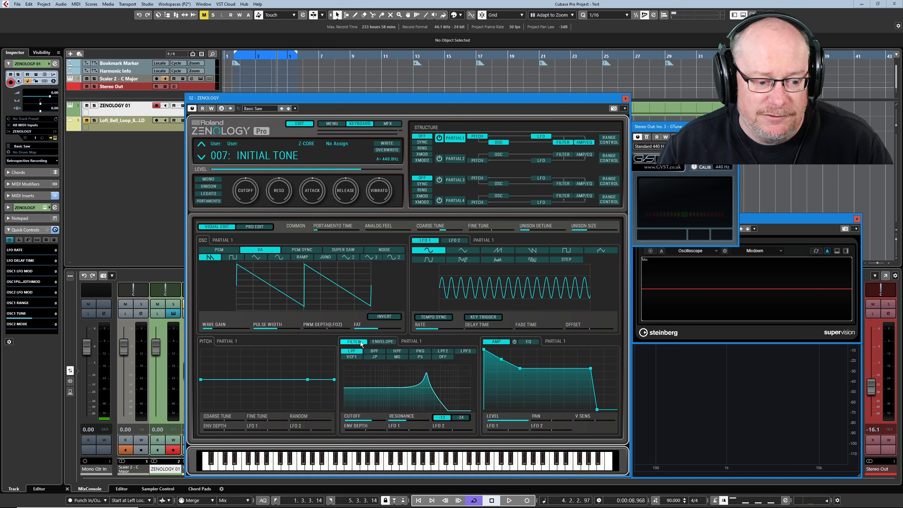
click(379, 342)
click(360, 342)
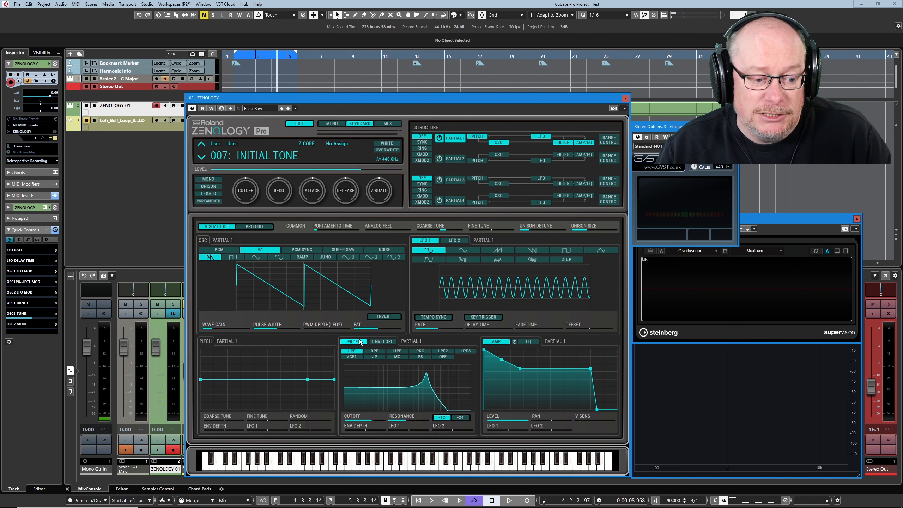
click(382, 341)
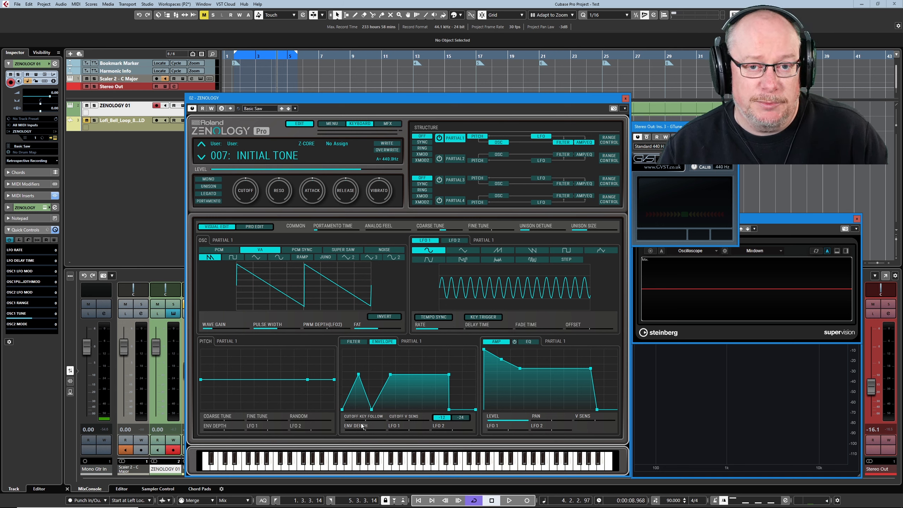
click(381, 342)
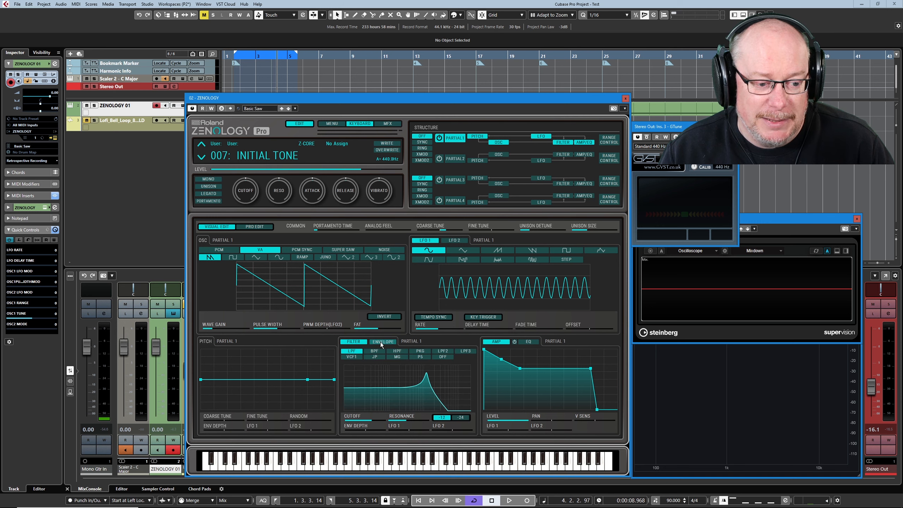
click(381, 342)
click(381, 342)
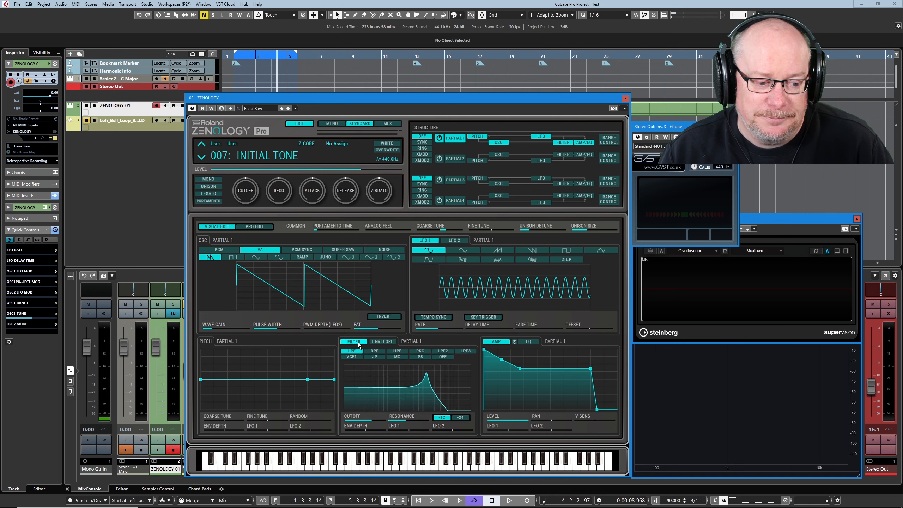
In the Pro Edit filter parameters, try VCF as Partial 1's filter type, review the TVF filter type options and return to TVF.
click(259, 227)
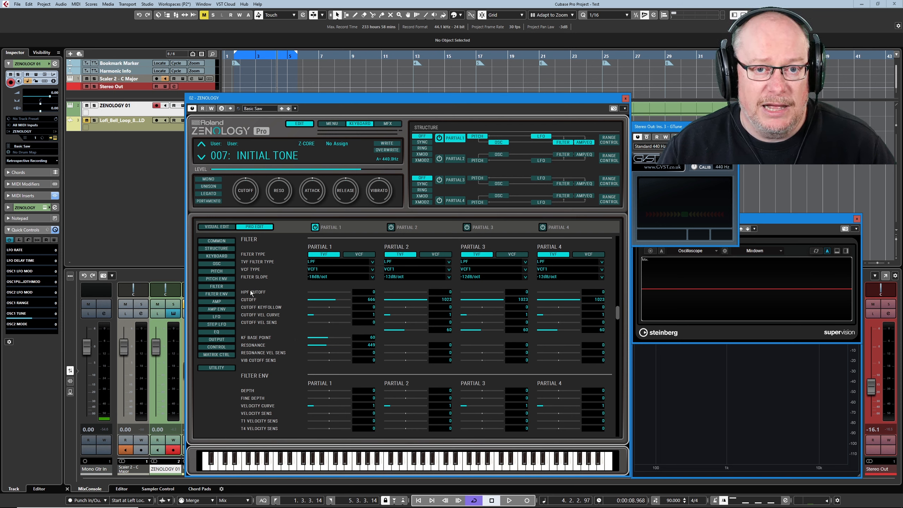
click(359, 255)
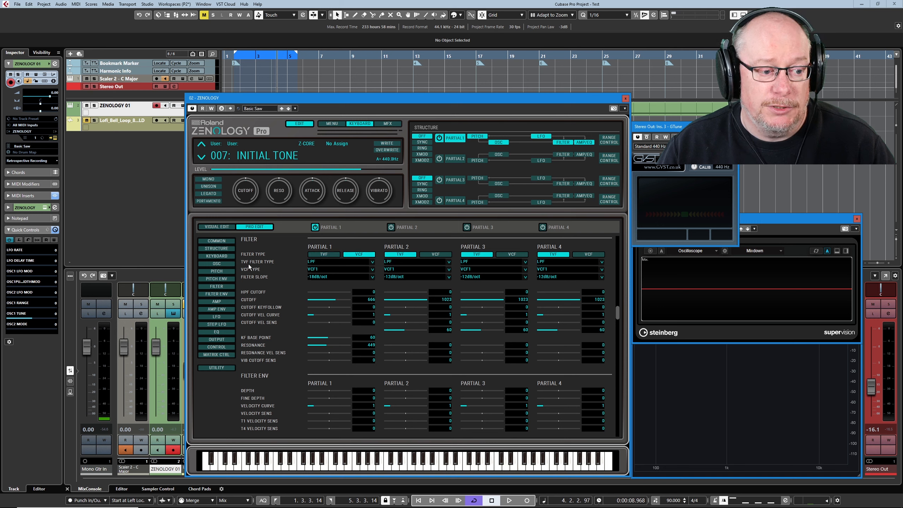
click(321, 261)
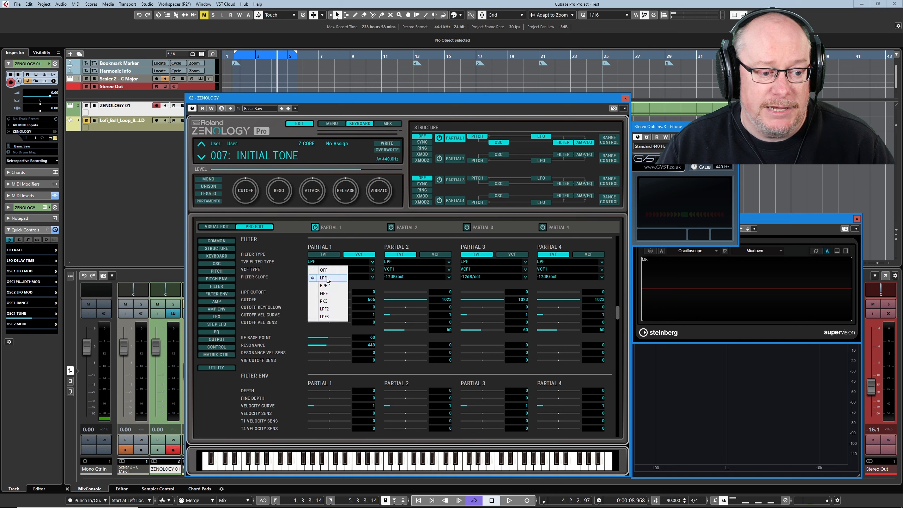
click(326, 254)
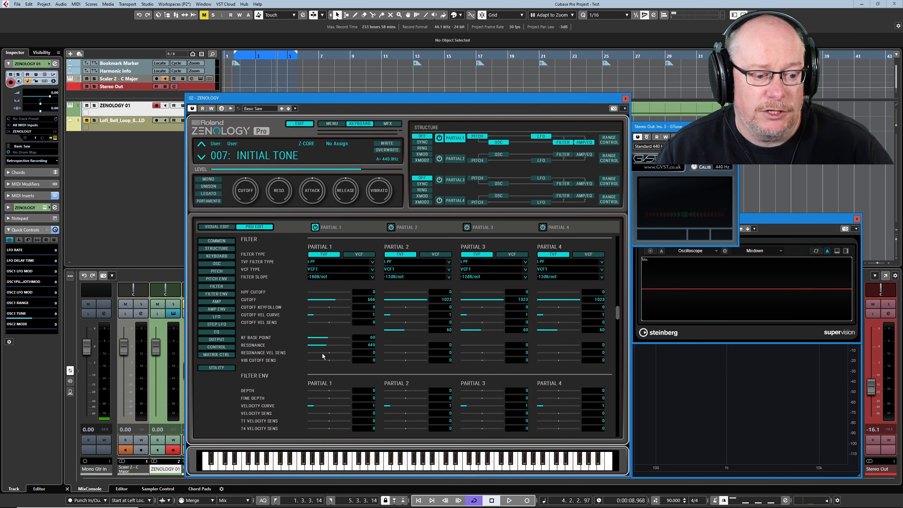
Raise Partial 1's filter cutoff to 725 and resonance to 694, and set its Resonance Vel Sens to 77.
drag(330, 352, 339, 356)
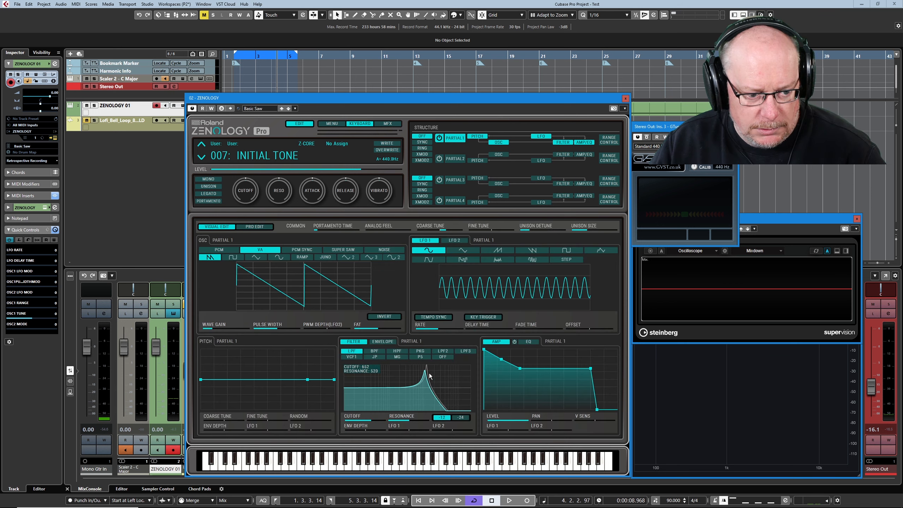
mouse_move(428, 373)
mouse_down()
mouse_move(418, 369)
mouse_move(433, 366)
mouse_up()
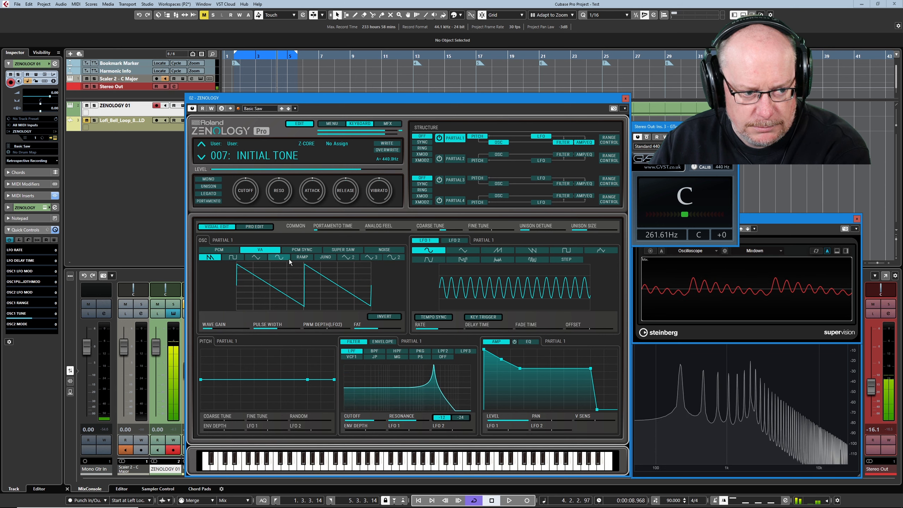
click(254, 226)
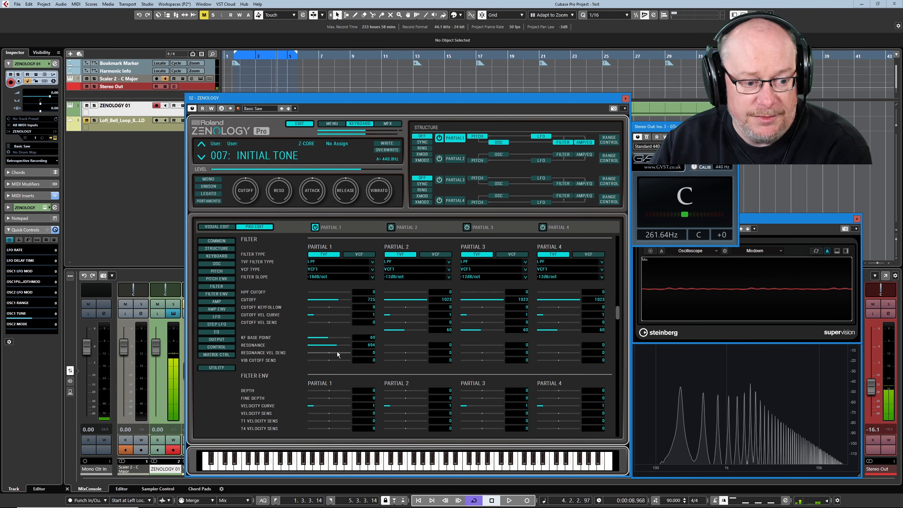
drag(327, 353, 346, 352)
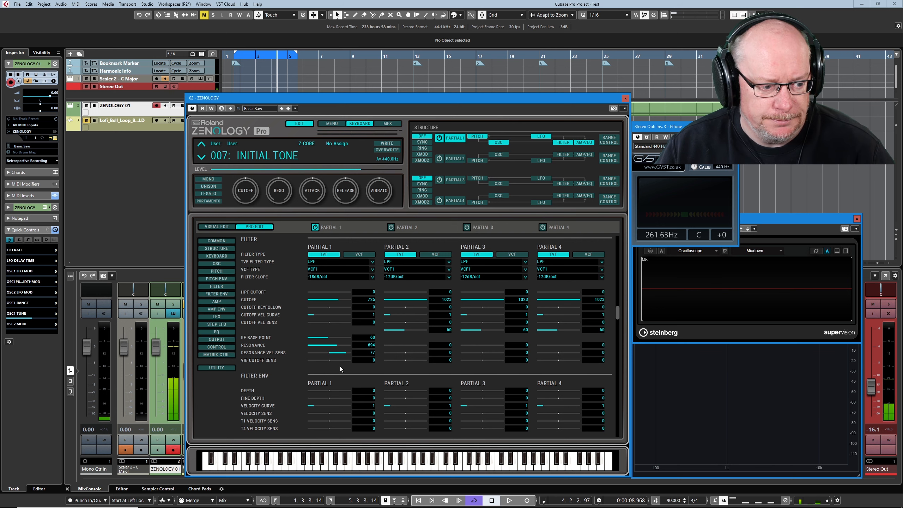
Set Partial 1's filter envelope depth to 63 and switch on the filter envelope's LFO trigger.
click(217, 295)
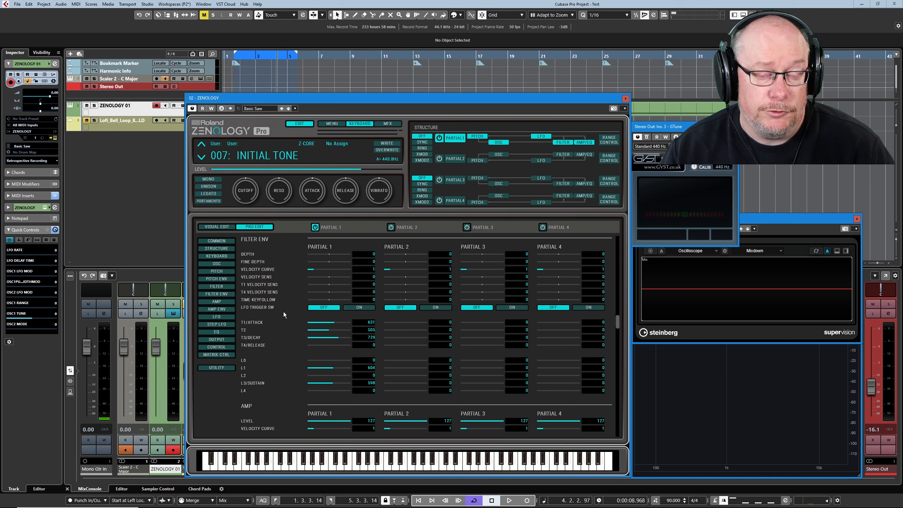
click(217, 227)
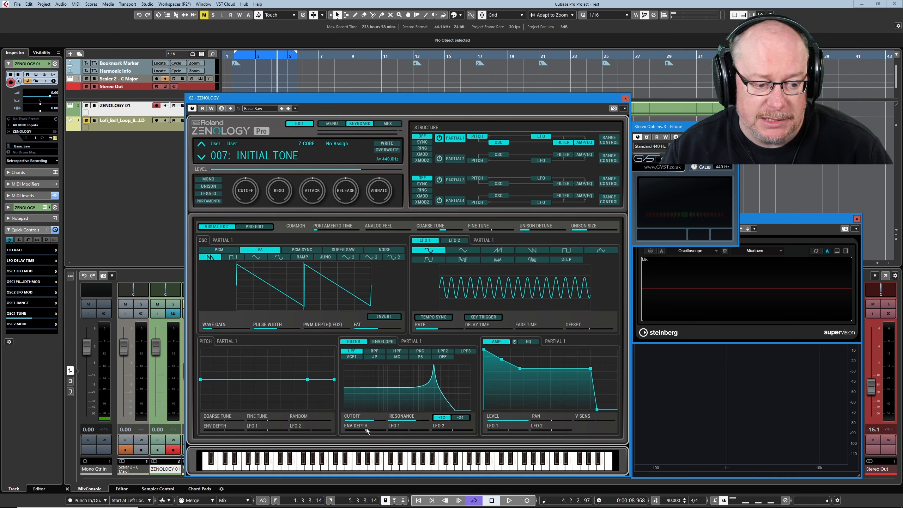
click(382, 342)
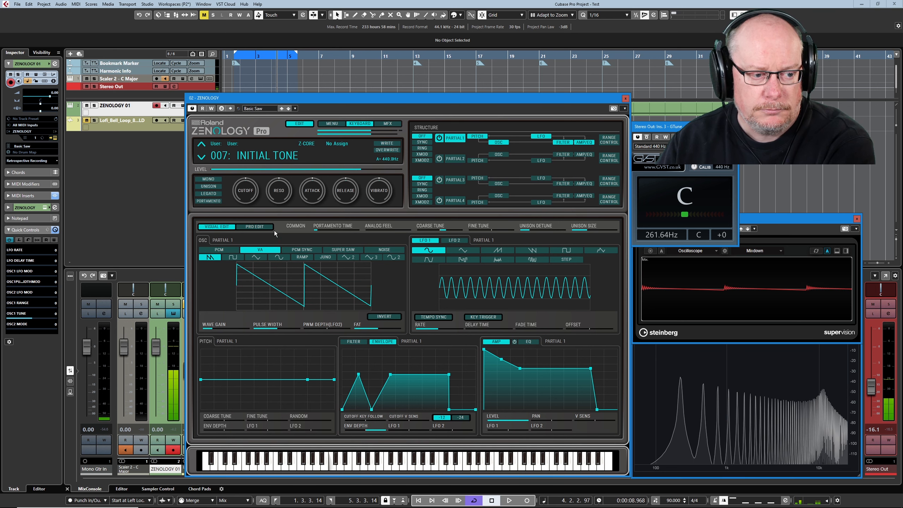
click(254, 227)
click(358, 307)
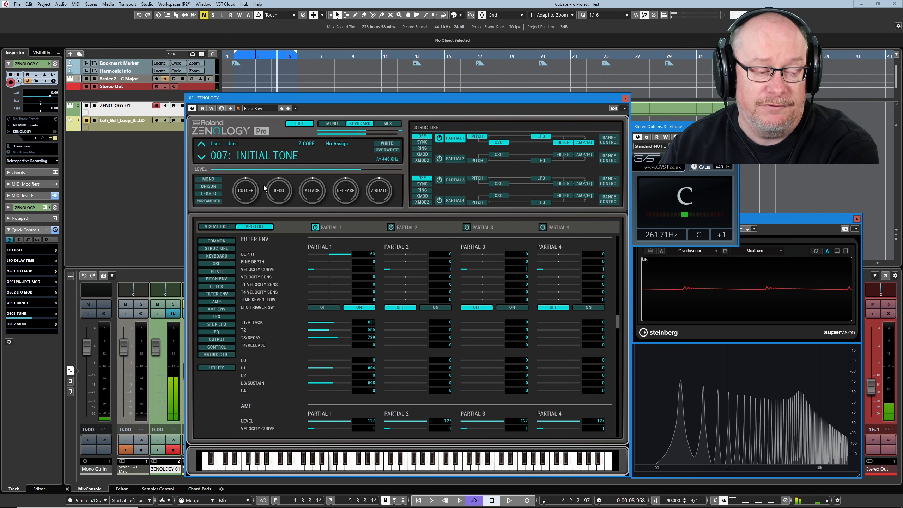
Slow down Partial 1's LFO 1 rate in Visual Edit and check the LPF filter curve.
click(216, 227)
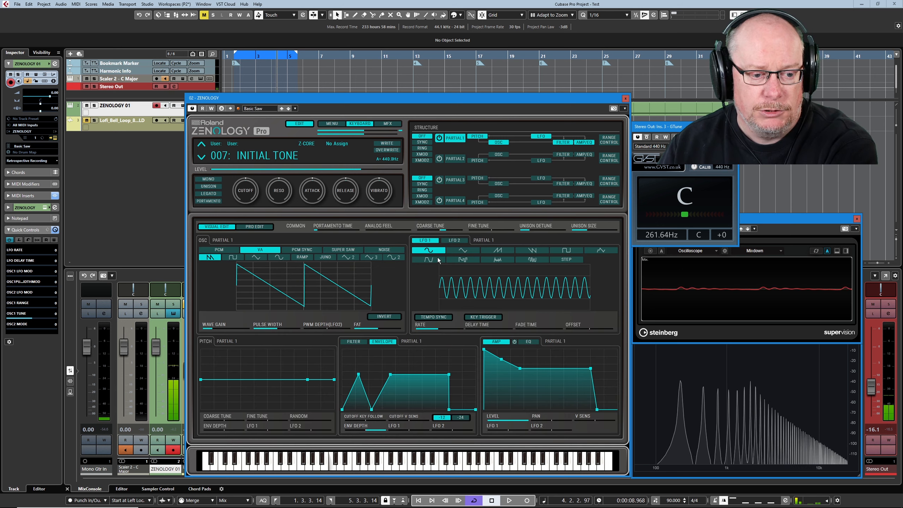
click(435, 330)
drag(435, 331, 427, 342)
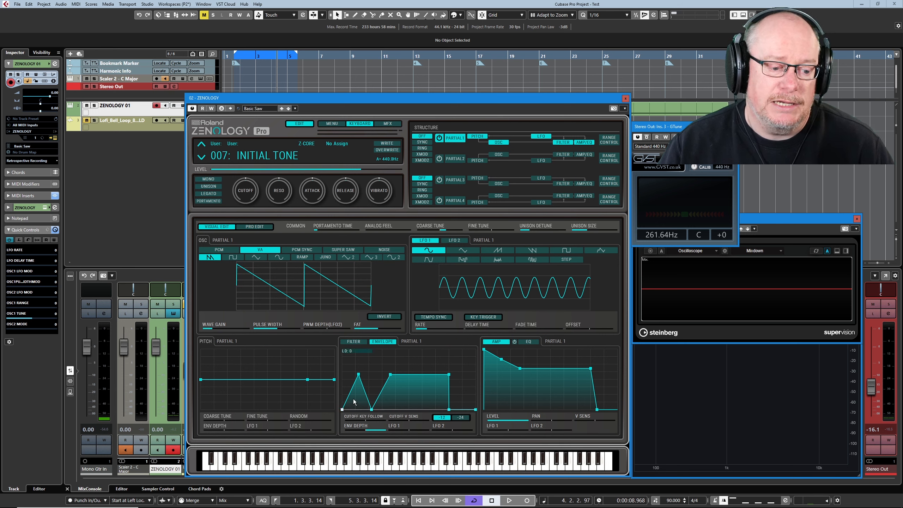
click(353, 341)
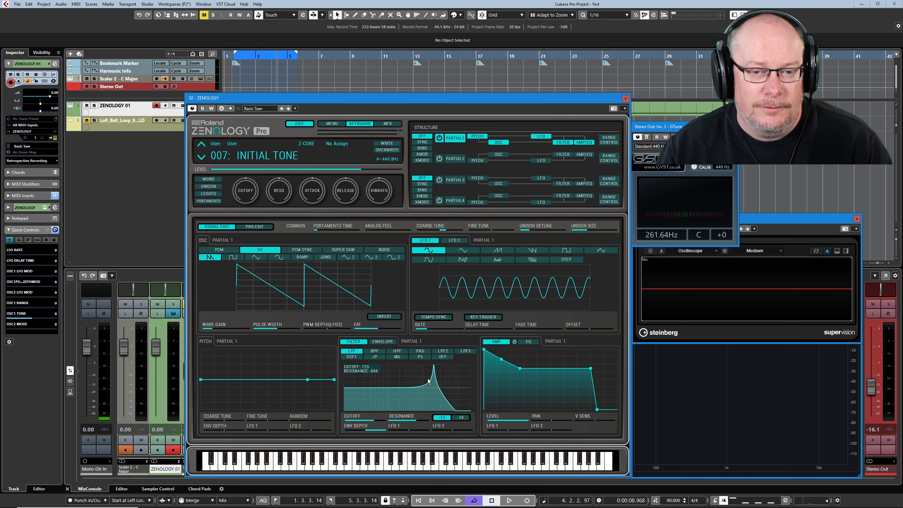